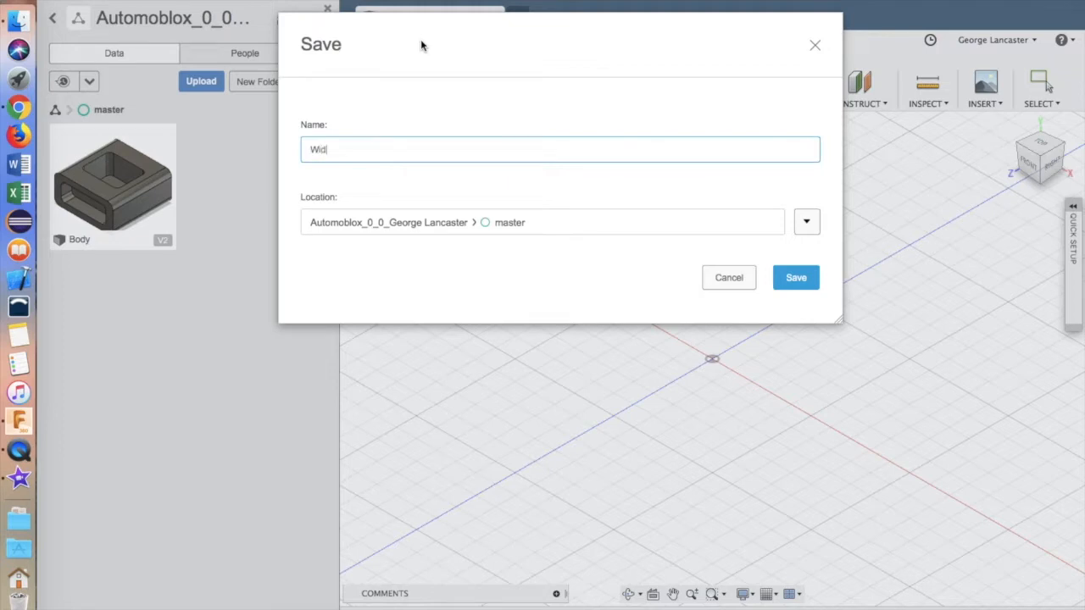
Save the new design as Windshield in the master folder and close the project file browser.
{"action": "type", "text": "ield"}
{"action": "key", "text": "Return"}
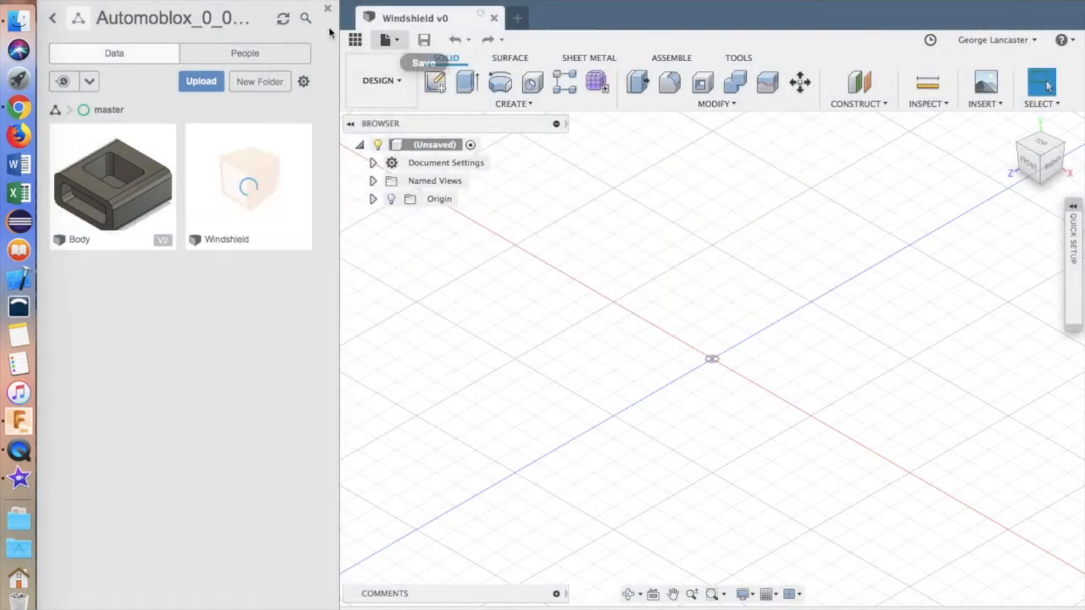
{"action": "left_click", "coordinate": [327, 9]}
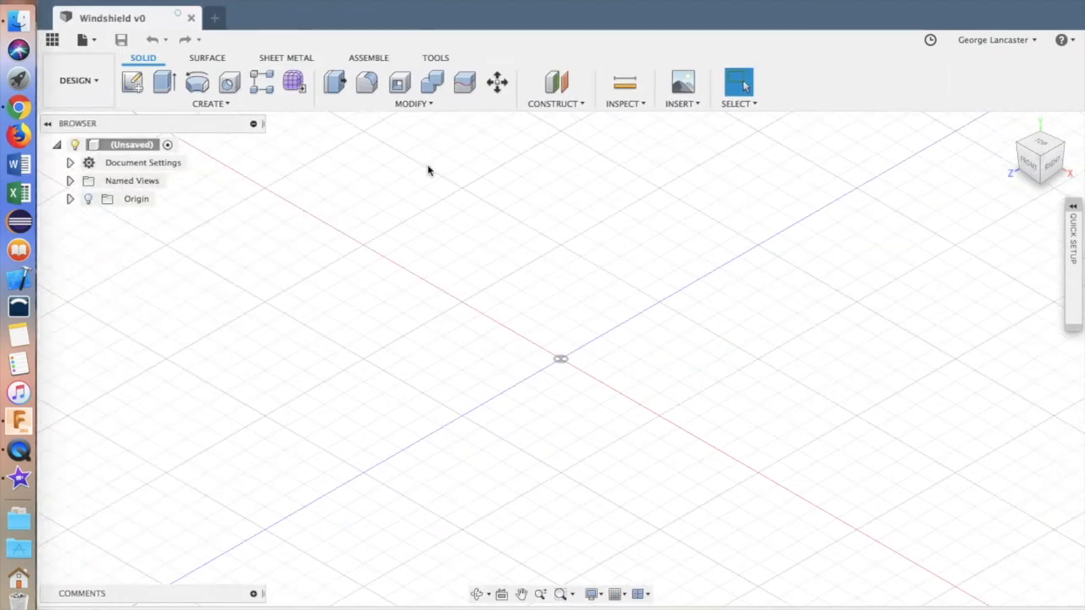
Switch to the 4.1.a IntroductionToCADModelingSkills document in Chrome, zoom it to 200%, and examine the dimensioned windshield sketch.
{"action": "key", "text": "super+Tab"}
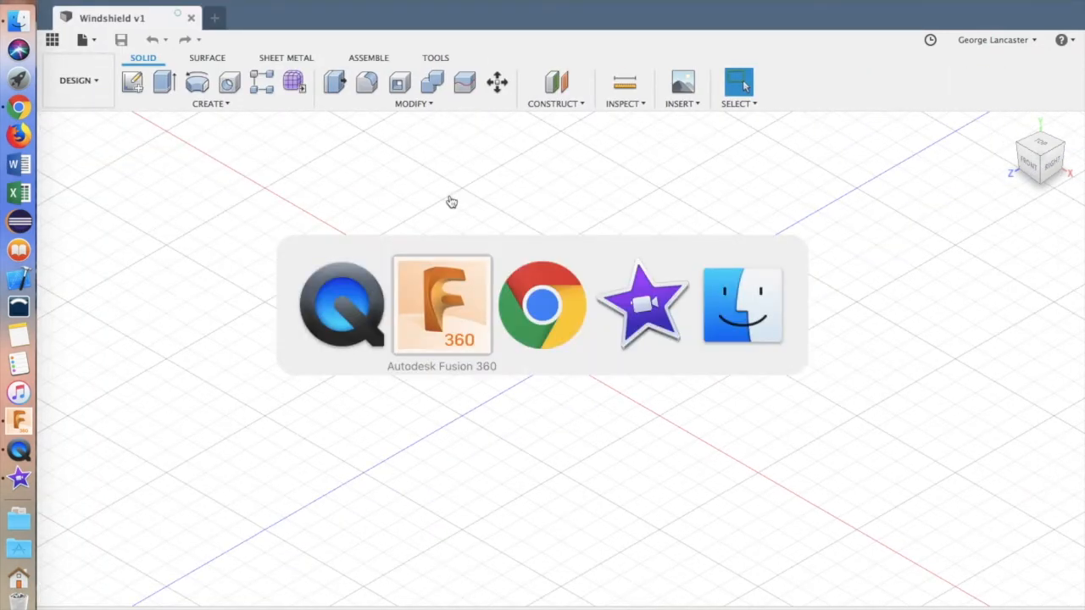
{"action": "key", "text": "super+Tab"}
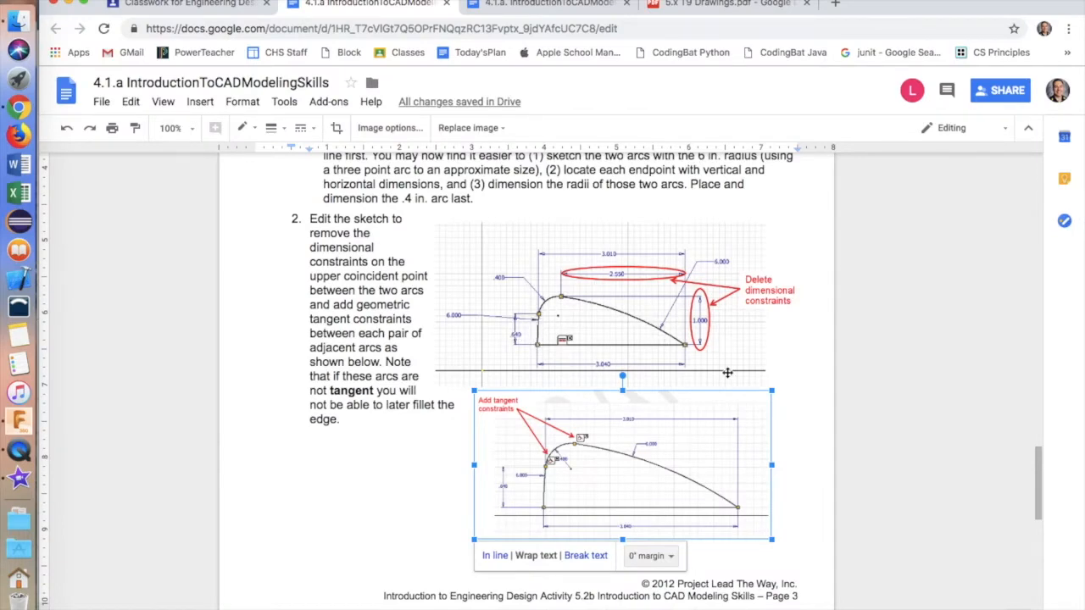
{"action": "scroll", "coordinate": [600, 335], "scroll_direction": "down", "scroll_amount": 1}
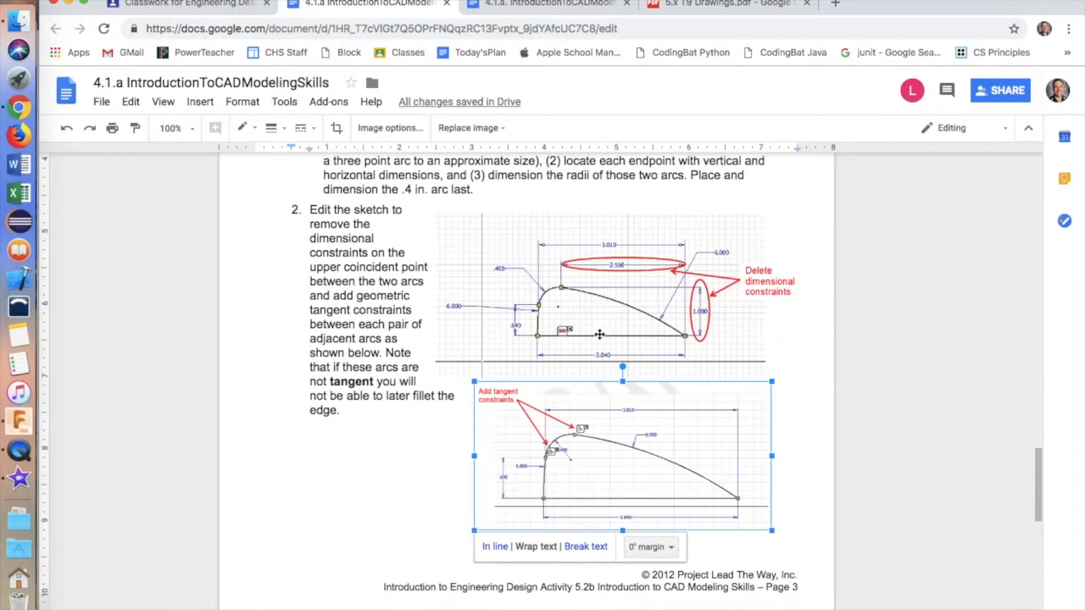
{"action": "scroll", "coordinate": [555, 326], "scroll_direction": "up", "scroll_amount": 5}
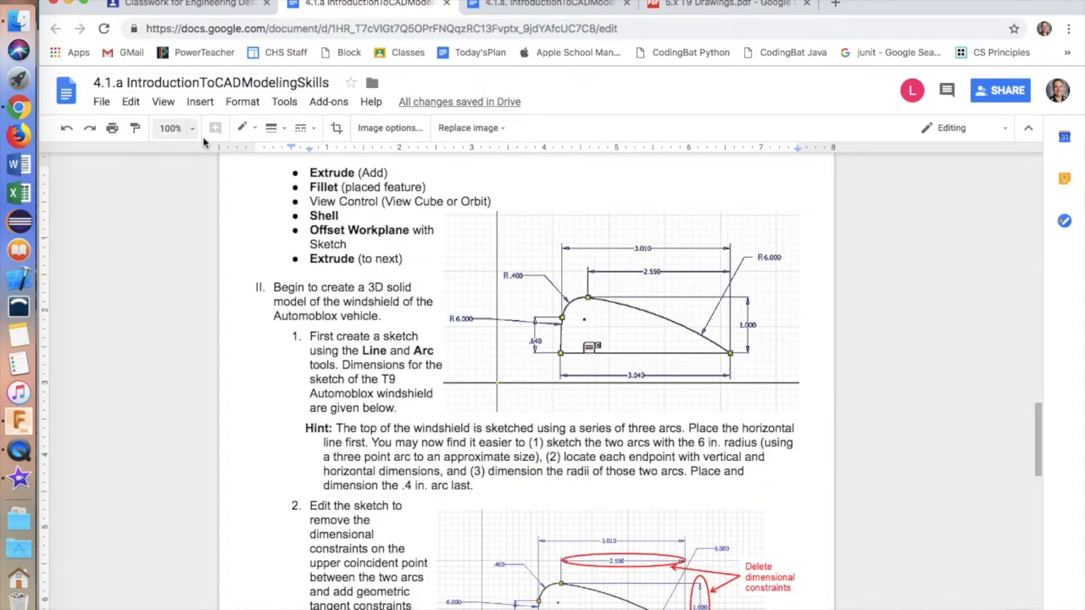
{"action": "left_click", "coordinate": [172, 128]}
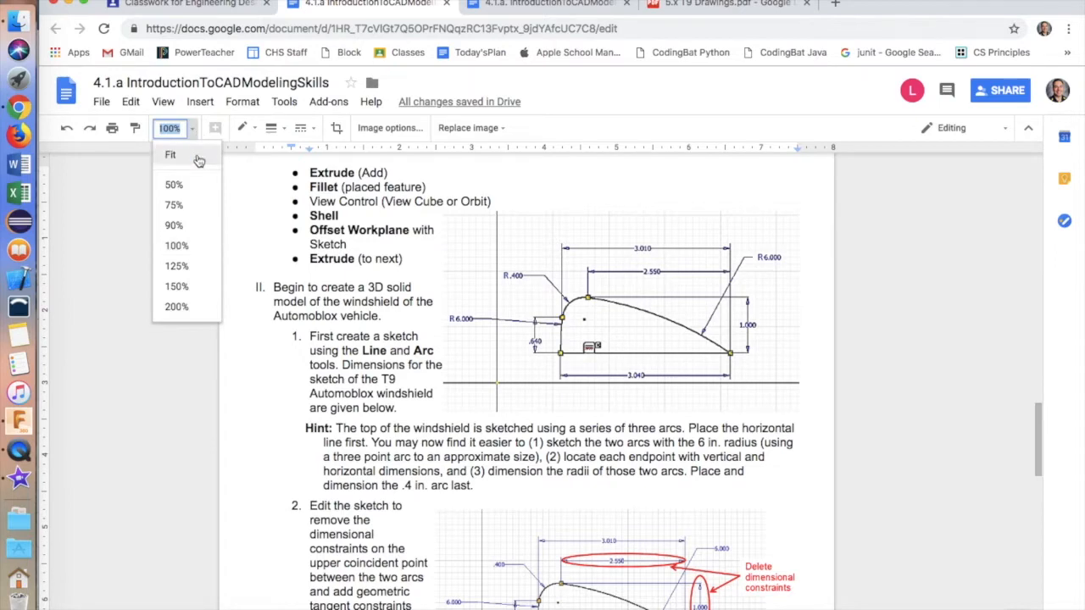
{"action": "left_click", "coordinate": [176, 306]}
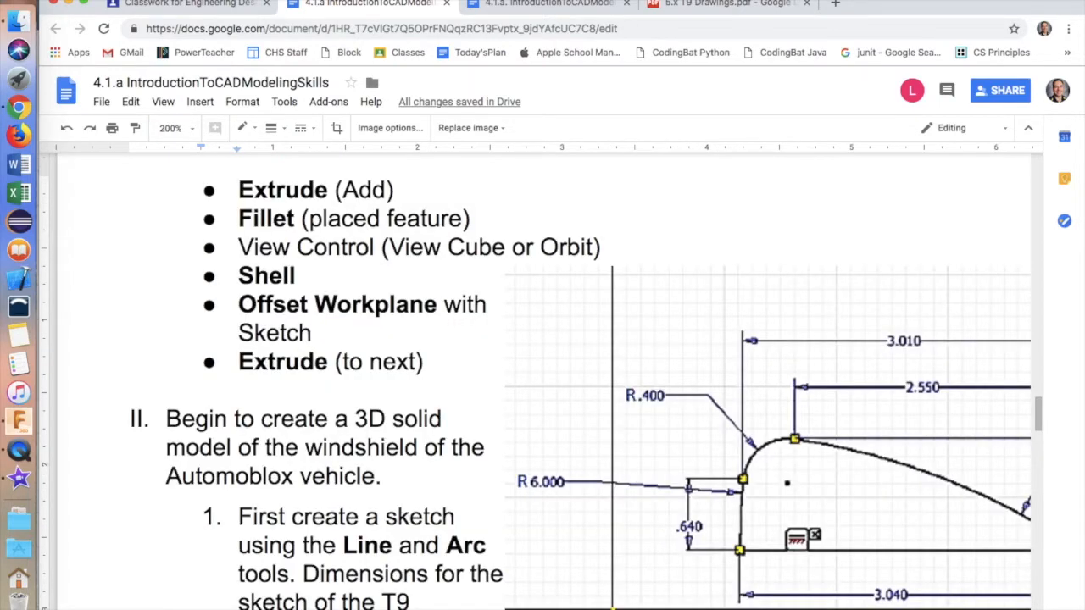
{"action": "scroll", "coordinate": [542, 373], "scroll_direction": "right", "scroll_amount": 5}
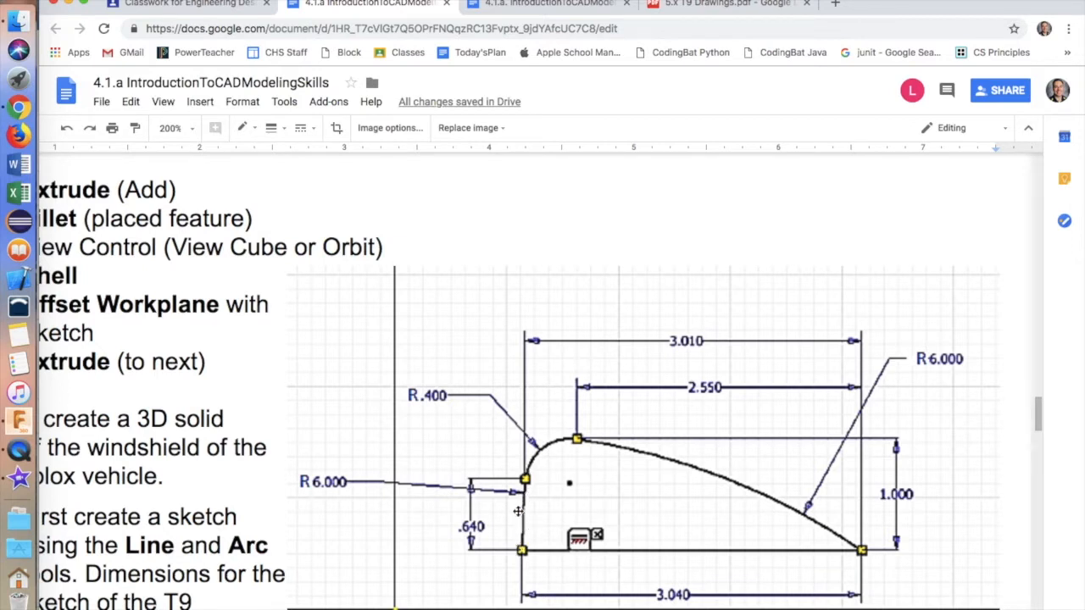
{"action": "scroll", "coordinate": [522, 522], "scroll_direction": "up", "scroll_amount": 1}
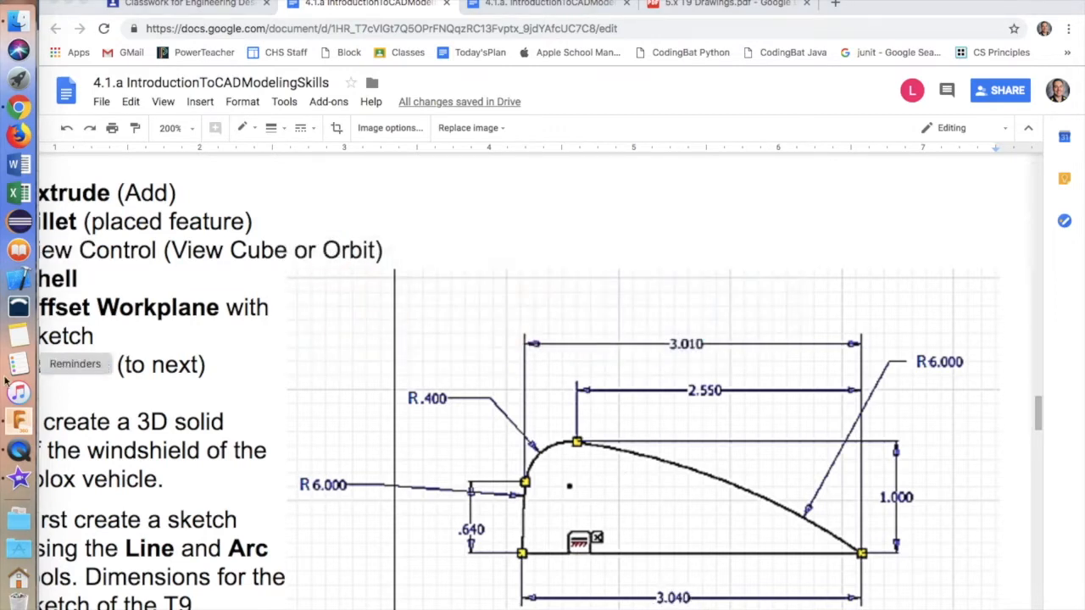
Switch to Fusion 360, set the default units to in, and change the document's active unit type to Inch.
{"action": "left_click", "coordinate": [19, 422]}
{"action": "left_click", "coordinate": [141, 81]}
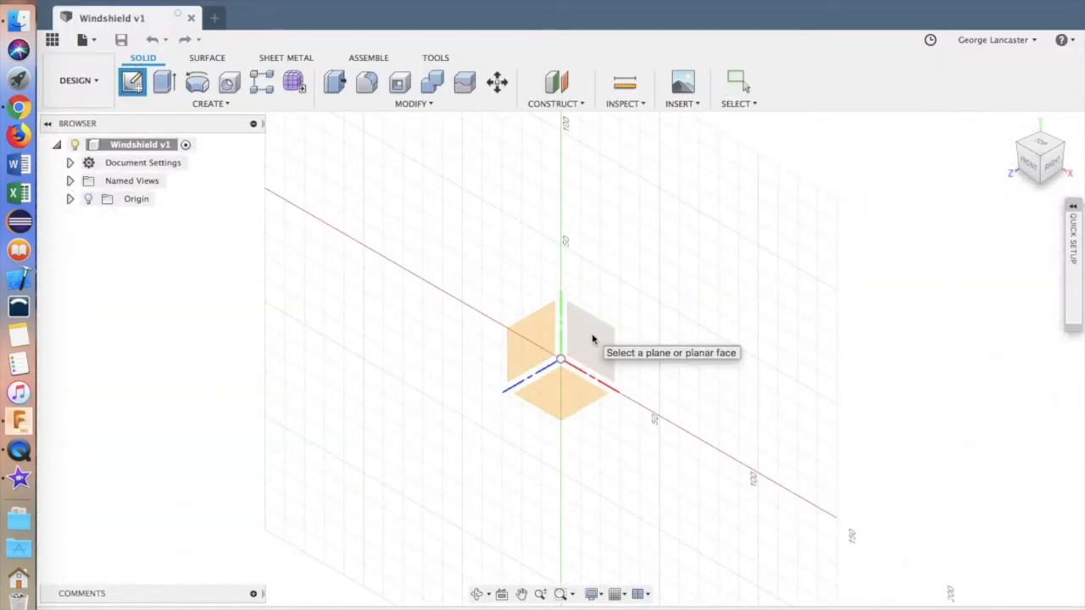
{"action": "left_click", "coordinate": [71, 163]}
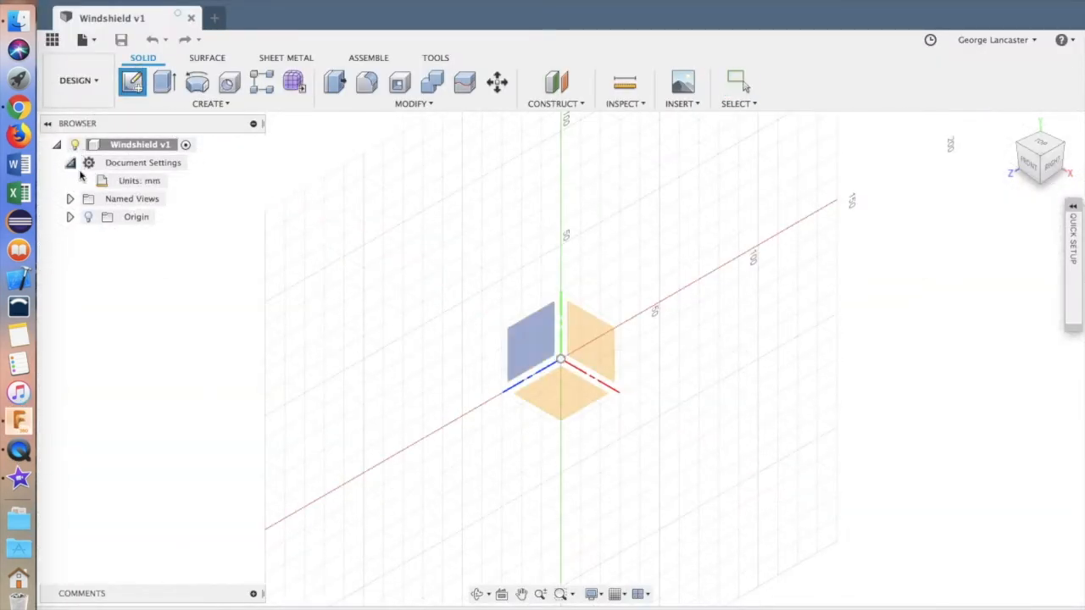
{"action": "left_click", "coordinate": [174, 181]}
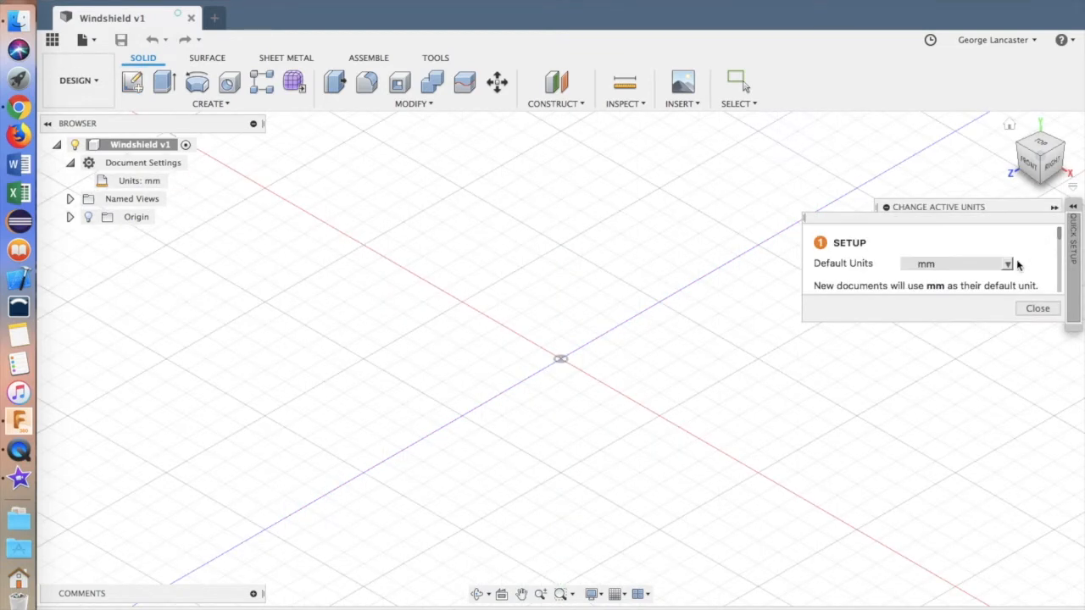
{"action": "left_click", "coordinate": [1006, 265]}
{"action": "left_click", "coordinate": [946, 308]}
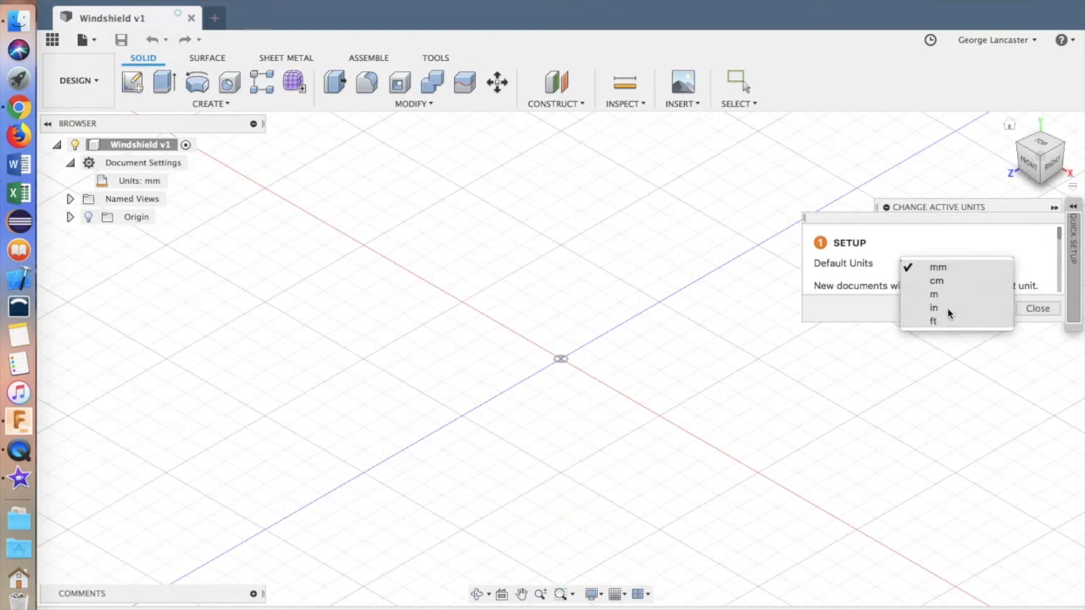
{"action": "left_click", "coordinate": [1037, 307]}
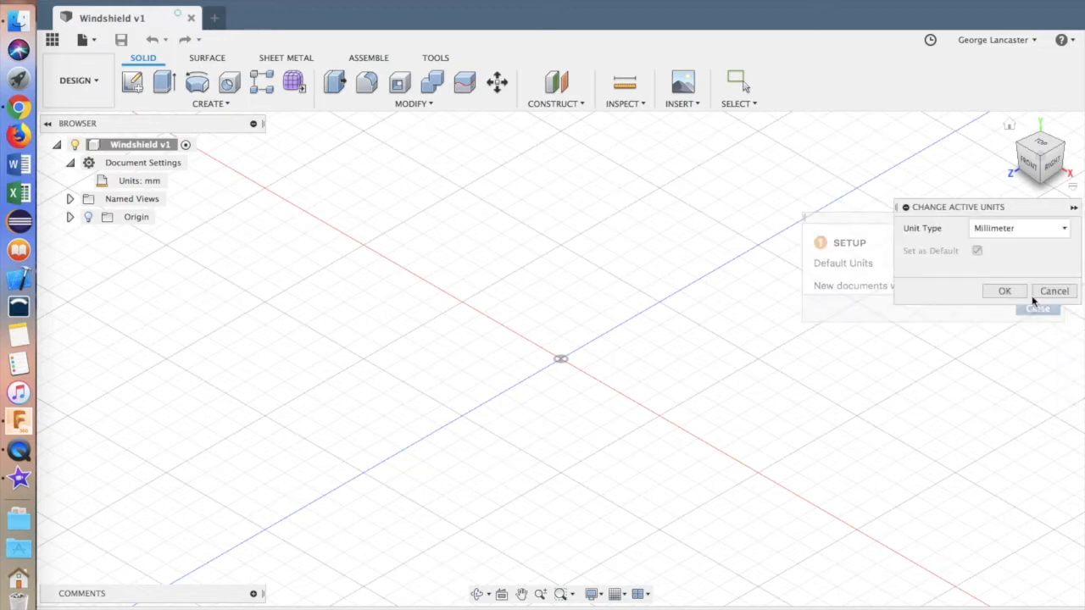
{"action": "left_click", "coordinate": [1032, 229]}
{"action": "left_click", "coordinate": [1000, 296]}
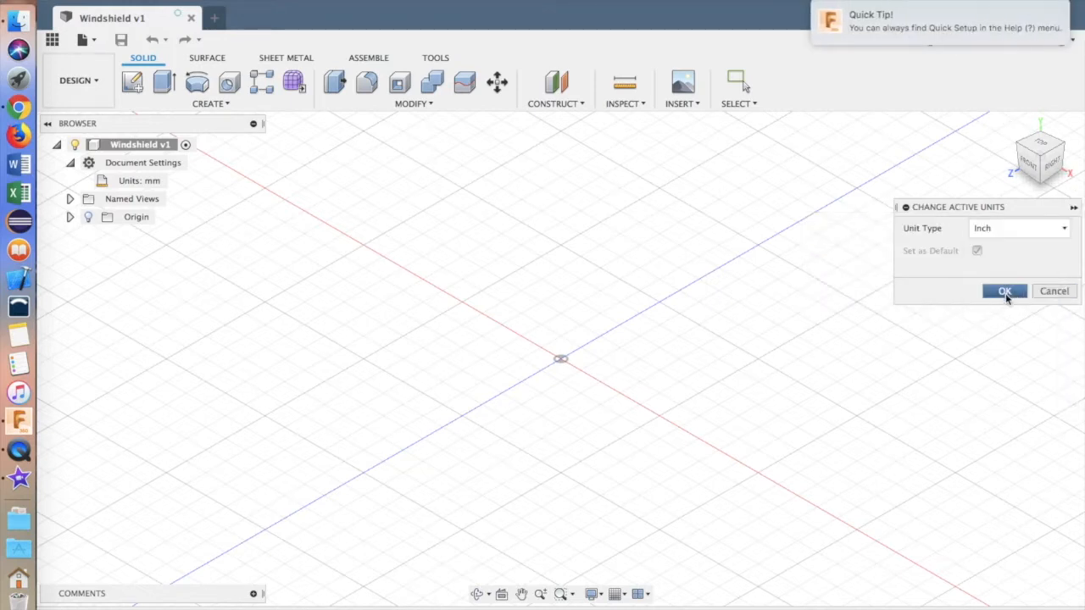
{"action": "left_click", "coordinate": [1008, 290]}
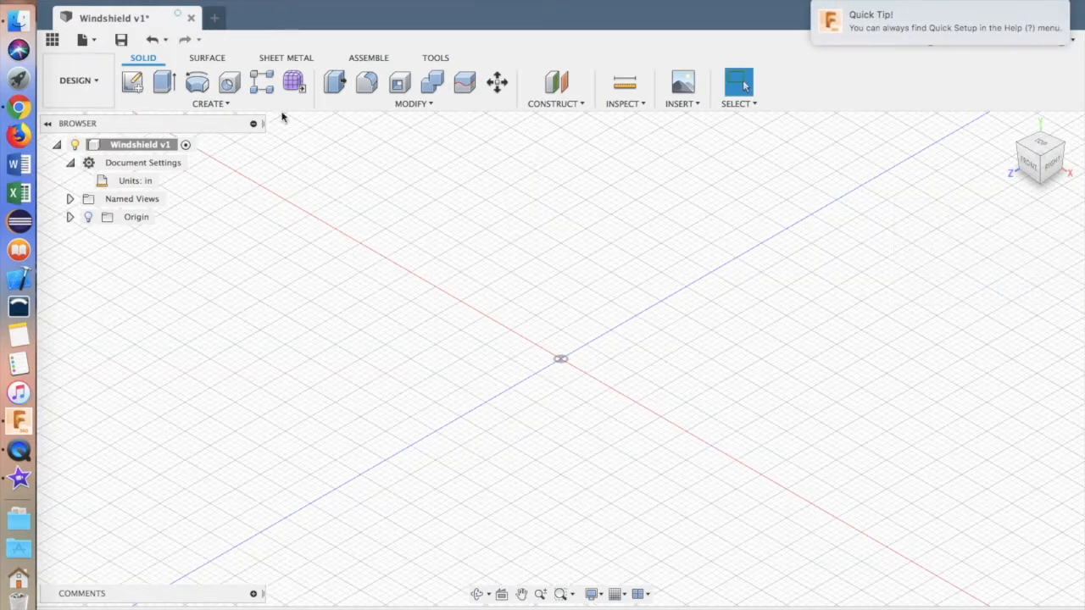
Start a sketch on the front (XY) plane and draw a 3.04 in horizontal line from the origin along the positive X axis.
{"action": "left_click", "coordinate": [132, 81]}
{"action": "left_click", "coordinate": [580, 346]}
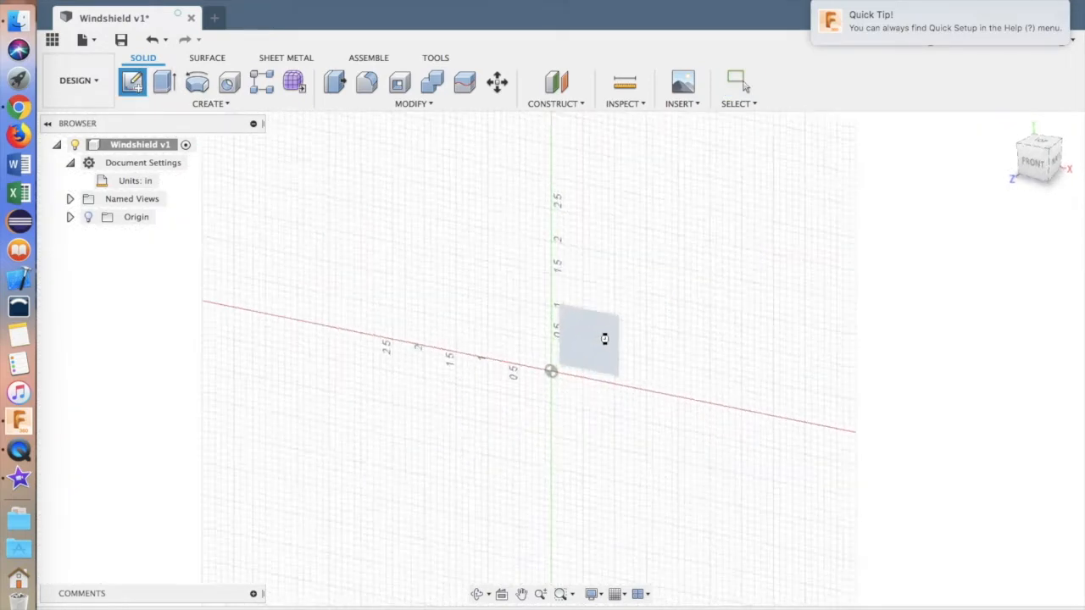
{"action": "left_click", "coordinate": [133, 83]}
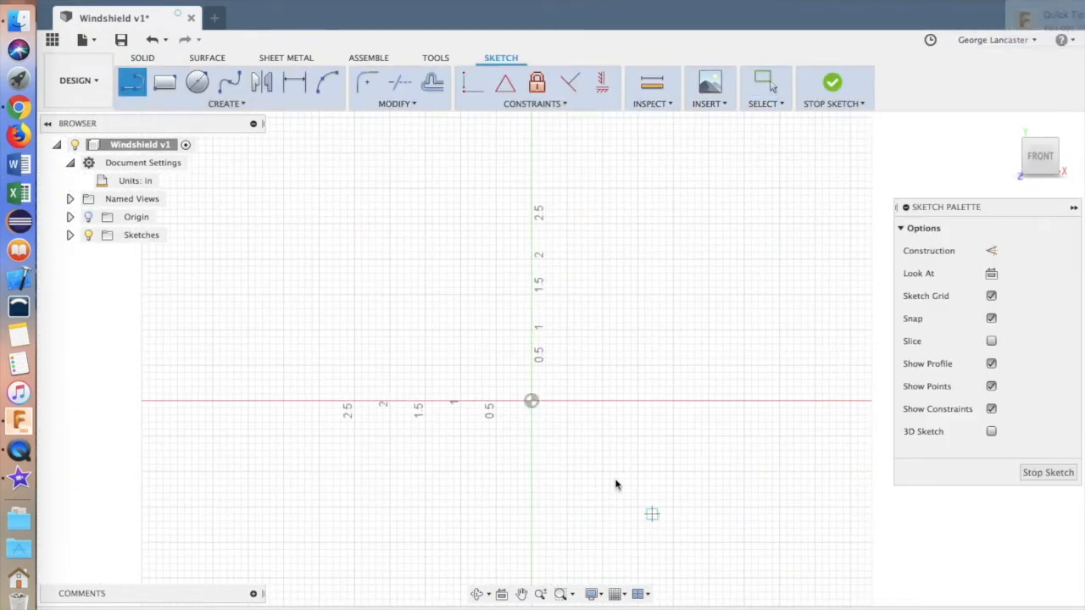
{"action": "left_click", "coordinate": [530, 400]}
{"action": "type", "text": "3.04"}
{"action": "key", "text": "Tab"}
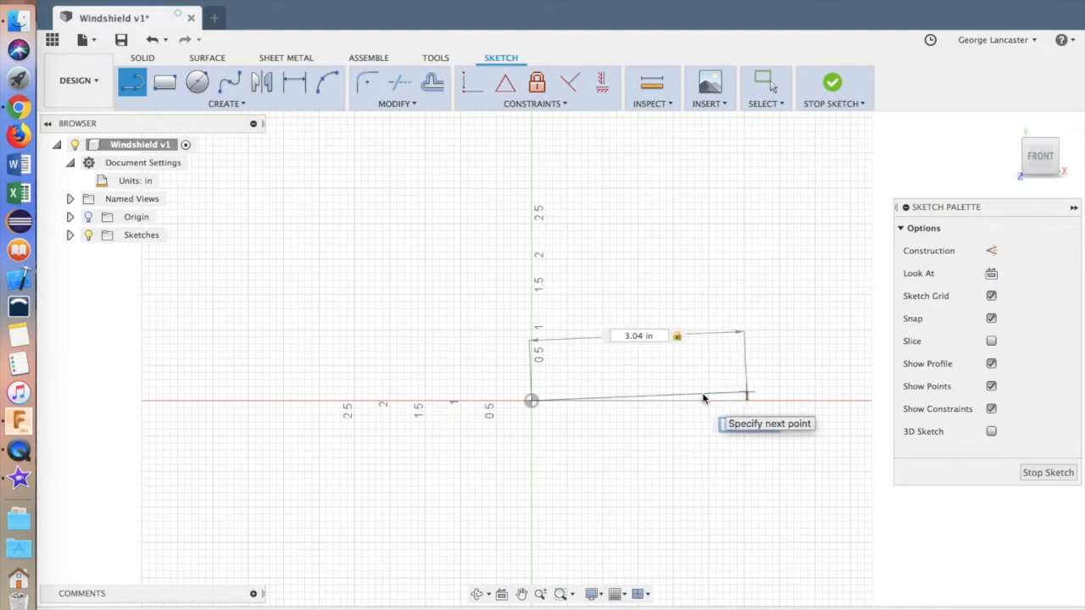
{"action": "left_click", "coordinate": [746, 400]}
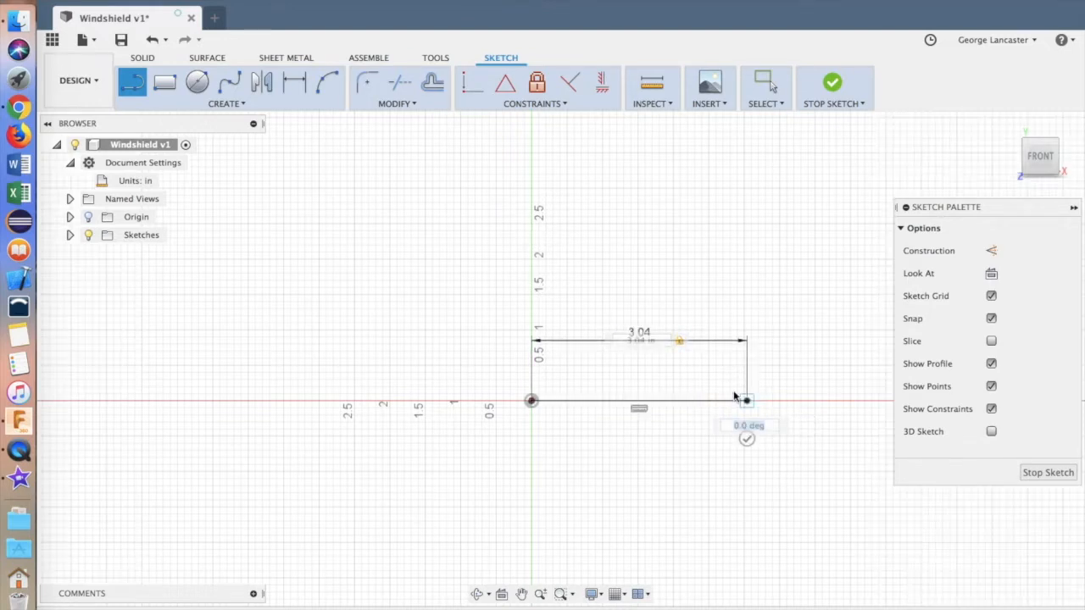
Sketch an upward-bulging three-point arc from the baseline's far endpoint to a point about 2.24 in back toward the origin and 1 in up.
{"action": "left_click", "coordinate": [328, 83]}
{"action": "scroll", "coordinate": [744, 423], "scroll_direction": "up", "scroll_amount": 3}
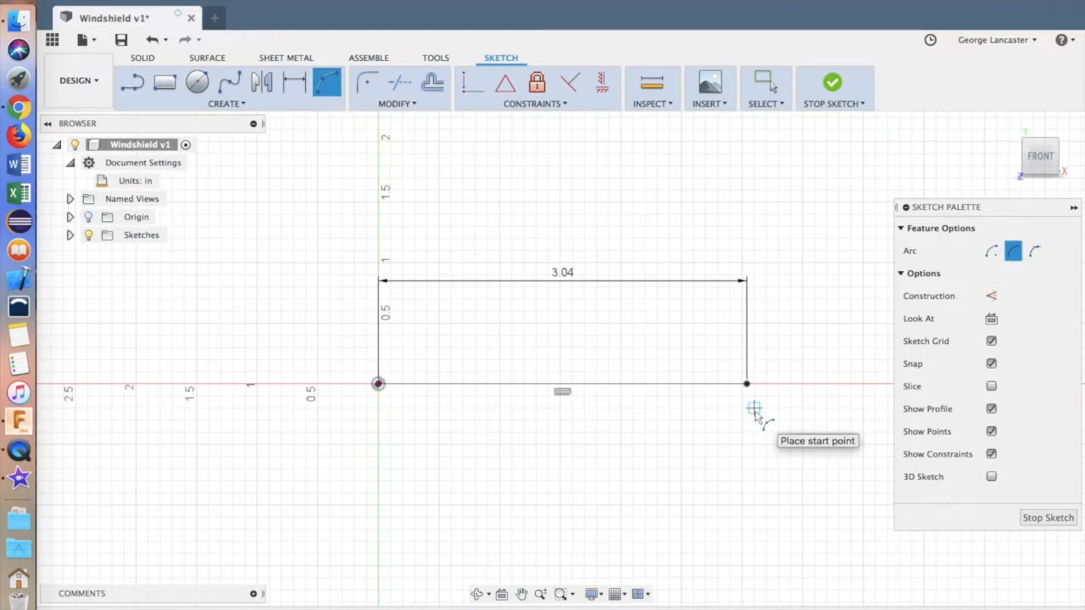
{"action": "left_click", "coordinate": [746, 384]}
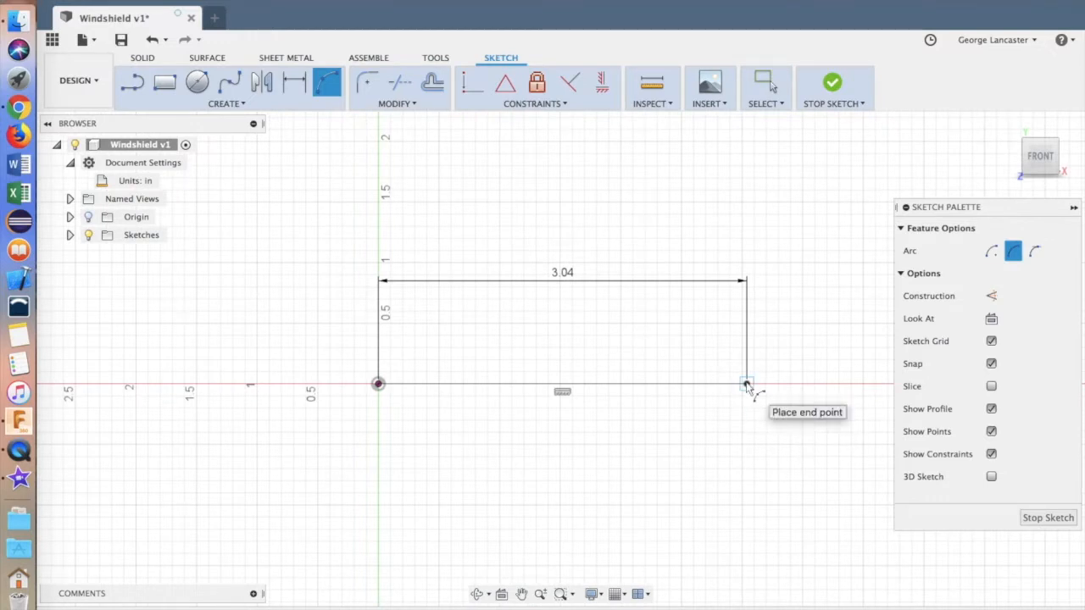
{"action": "left_click", "coordinate": [475, 262]}
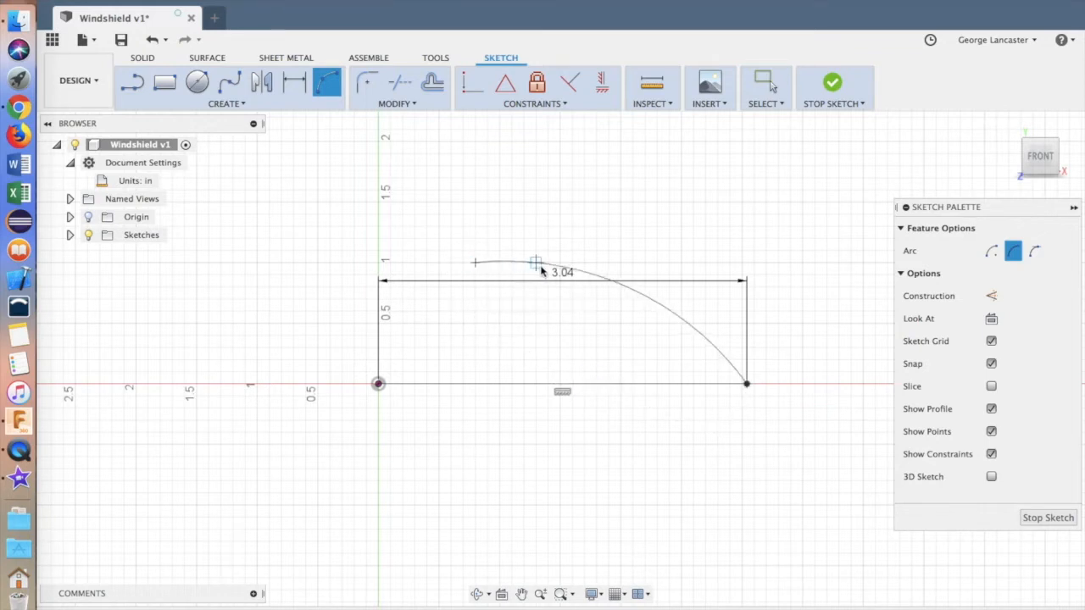
{"action": "left_click", "coordinate": [643, 274]}
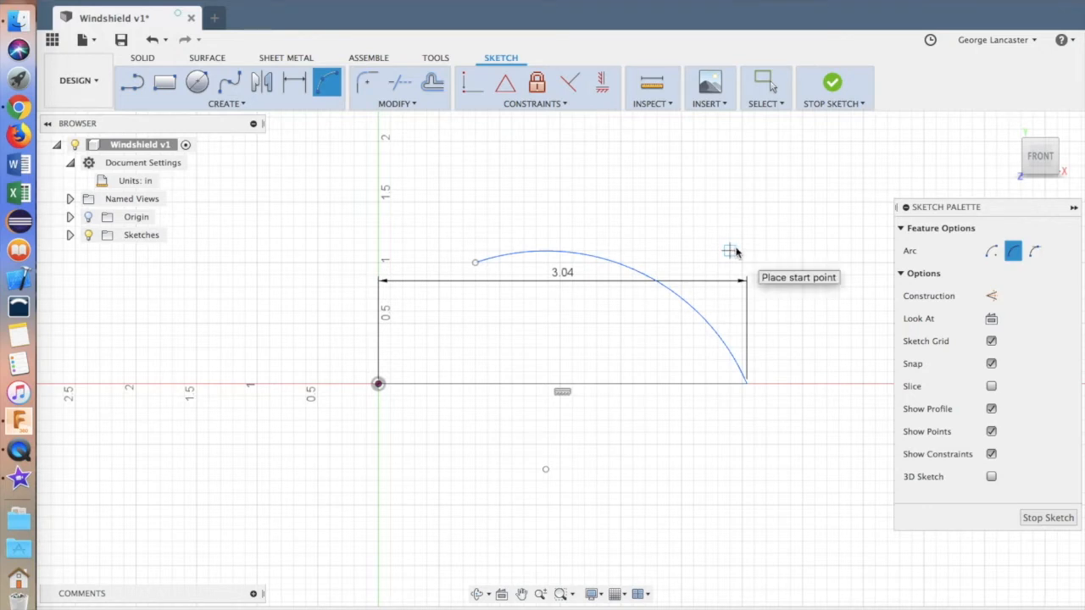
Dimension the vertical distance between the arc's two endpoints as 1.00 in.
{"action": "key", "text": "d"}
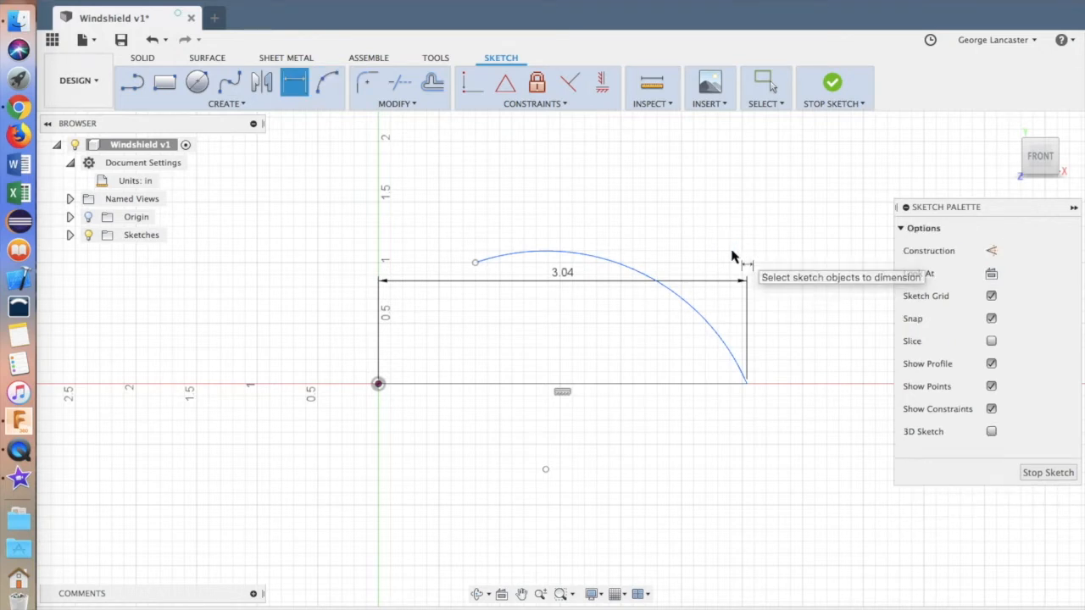
{"action": "left_click", "coordinate": [746, 384]}
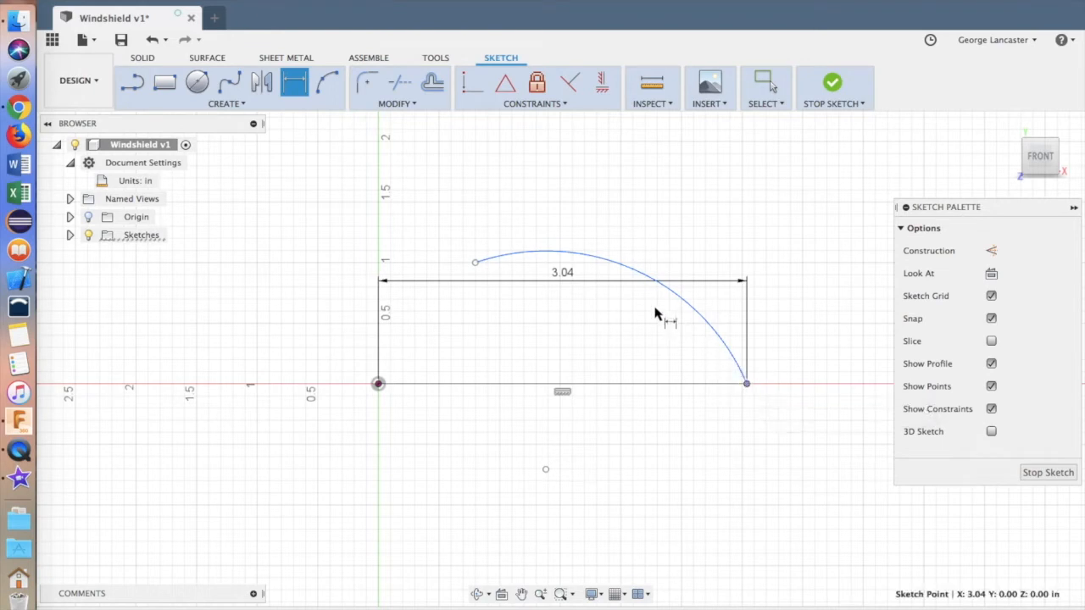
{"action": "left_click", "coordinate": [475, 264]}
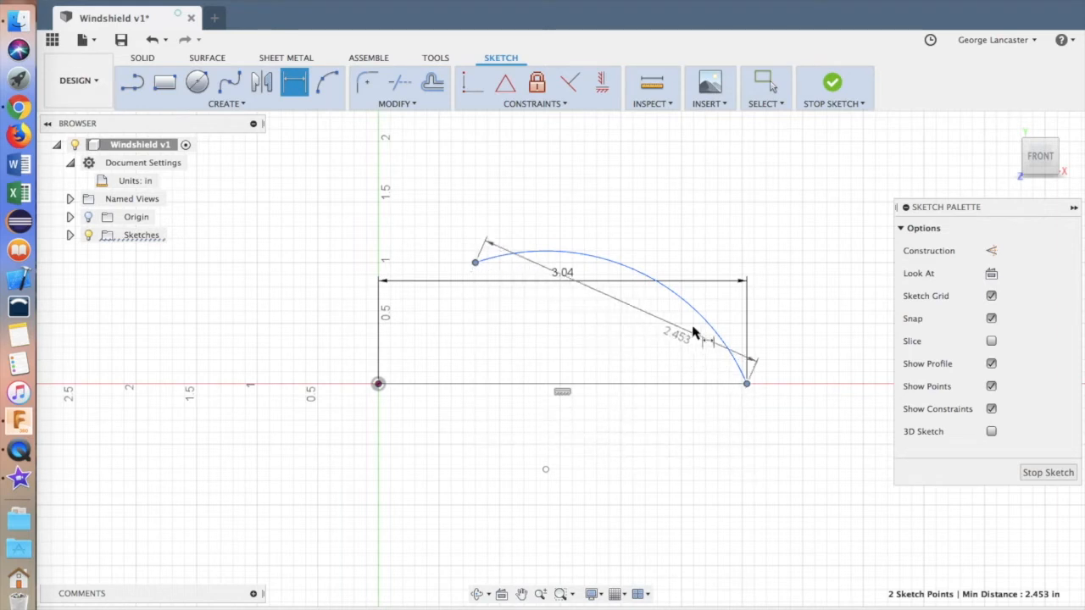
{"action": "left_click", "coordinate": [789, 324]}
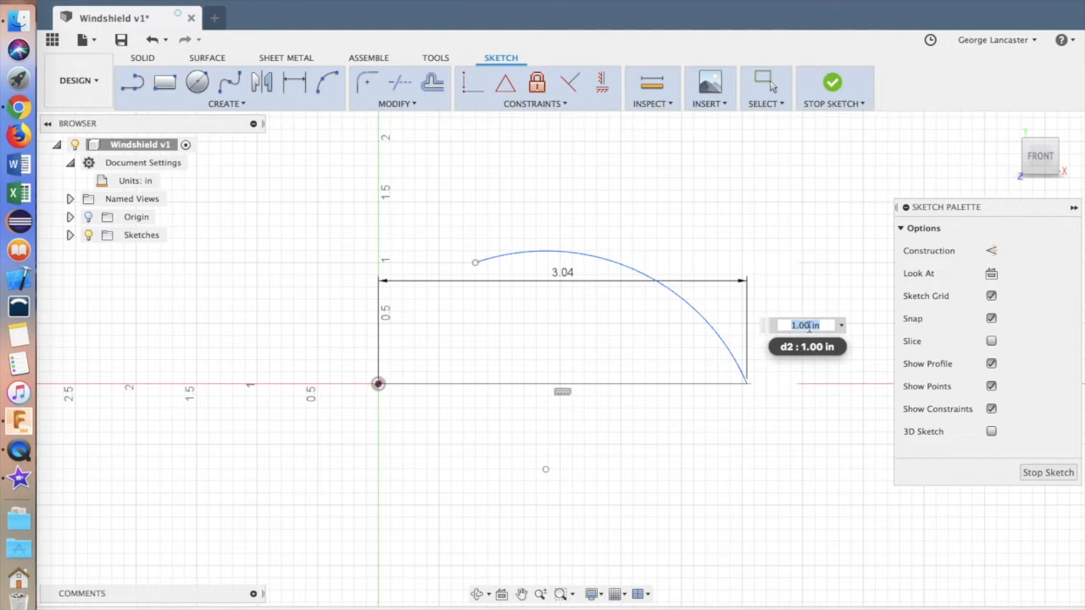
{"action": "key", "text": "Return"}
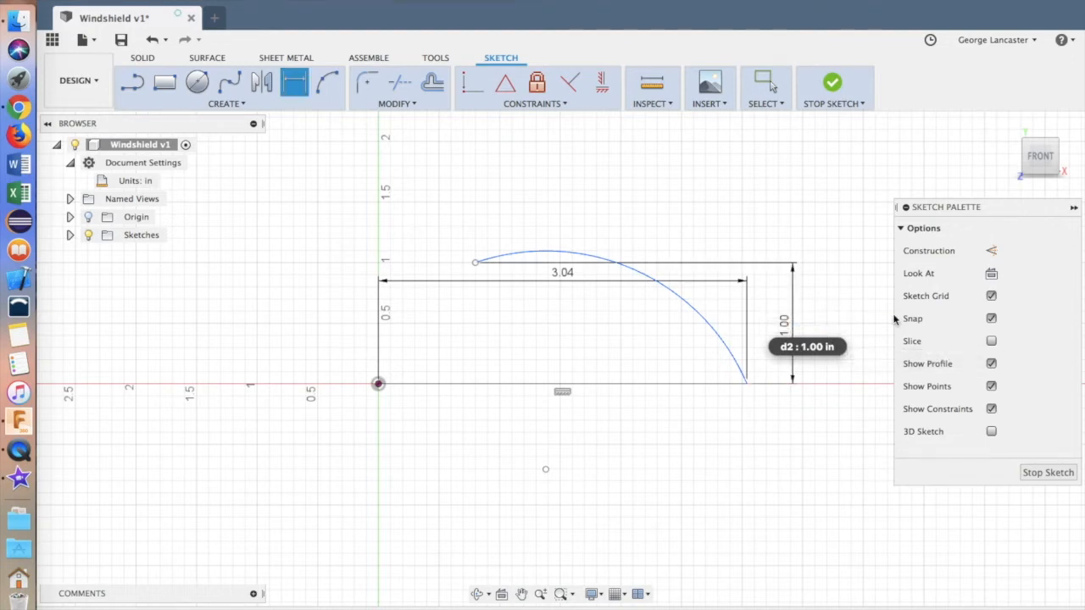
Dimension the horizontal distance between the arc's two endpoints as 2.55 in, checking the value in the reference drawing in Chrome.
{"action": "left_click", "coordinate": [474, 263]}
{"action": "left_click", "coordinate": [745, 383]}
{"action": "left_click", "coordinate": [636, 449]}
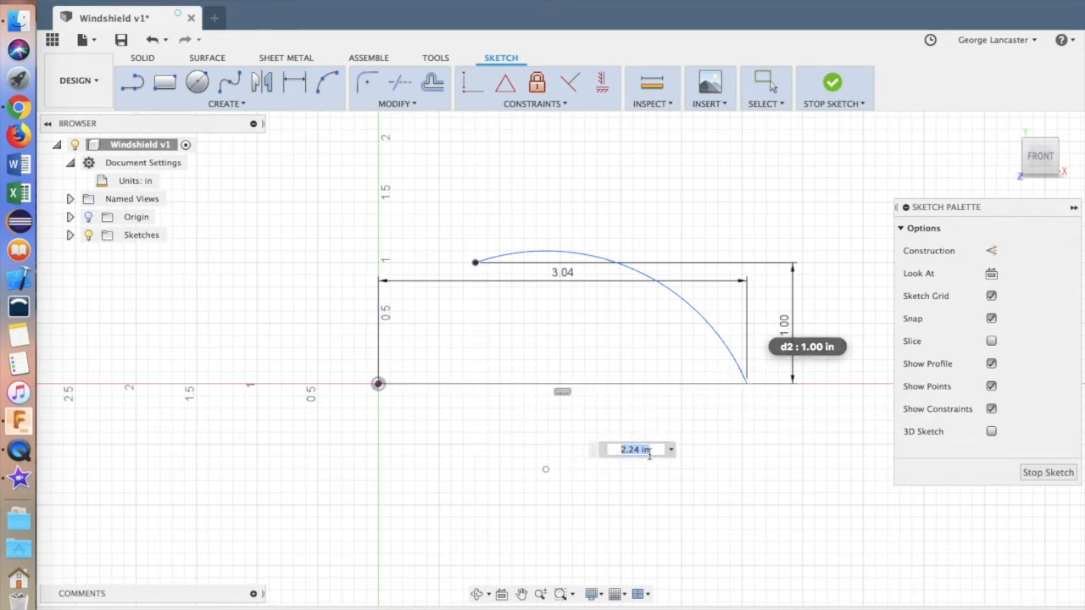
{"action": "key", "text": "super+Tab"}
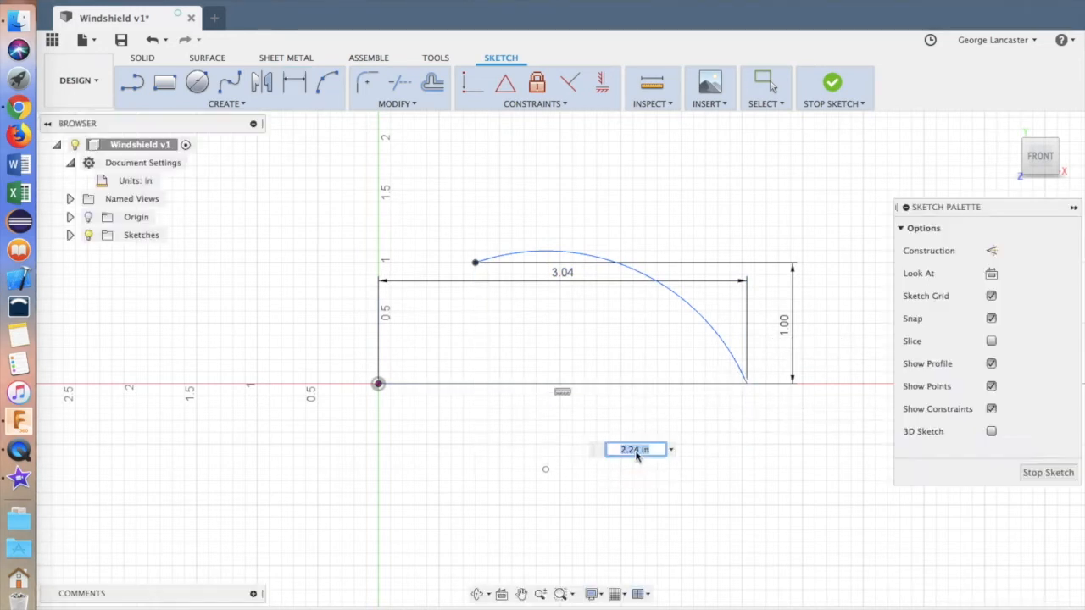
{"action": "key", "text": "super+Tab"}
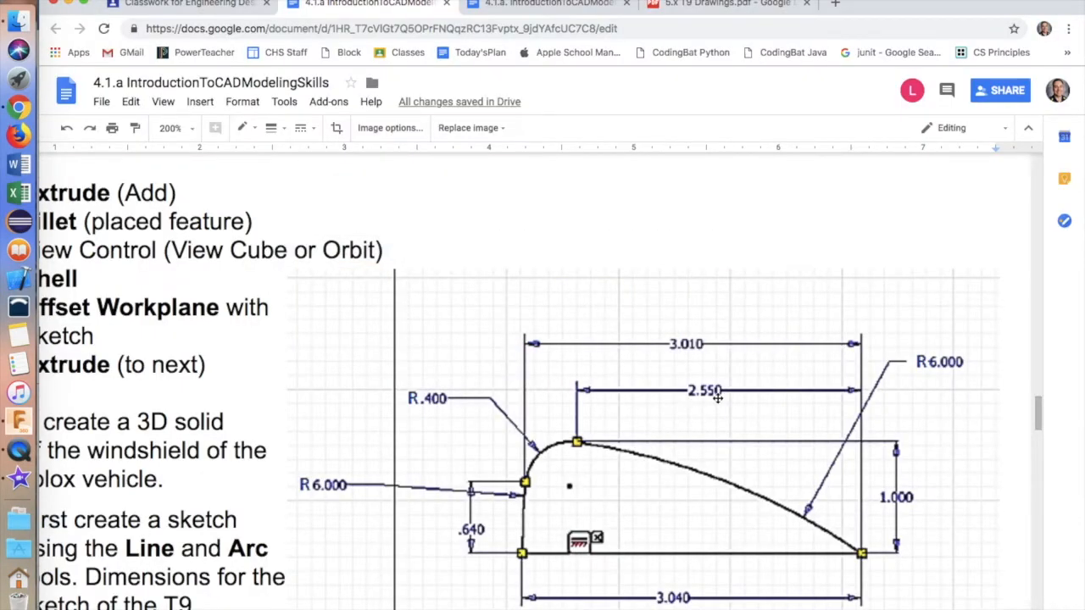
{"action": "key", "text": "super+Tab"}
{"action": "type", "text": "2"}
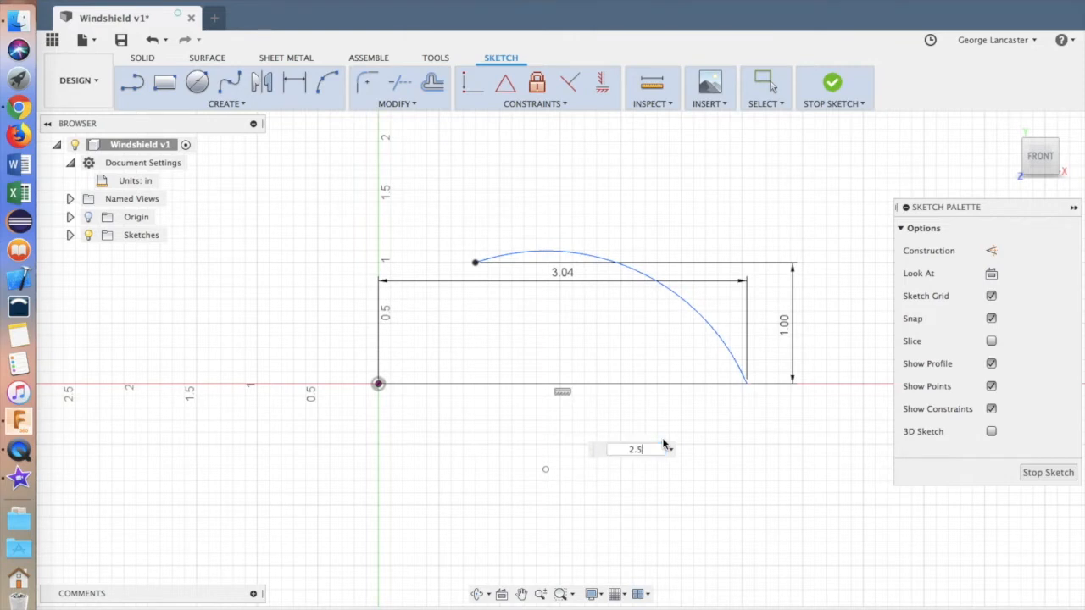
{"action": "key", "text": "Return"}
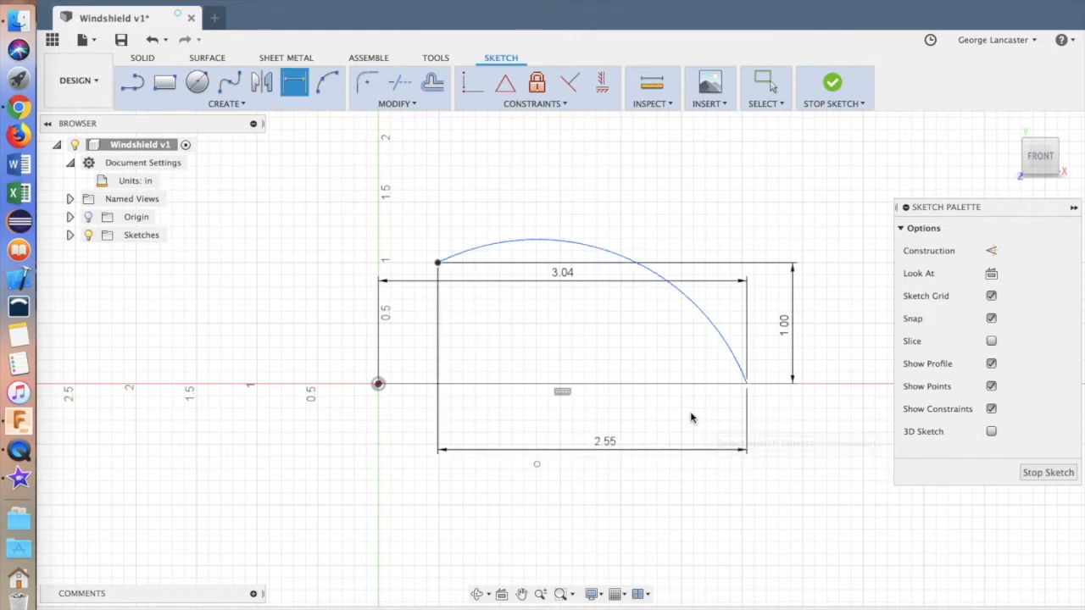
Dimension the radius of the long upper arc as 6 in.
{"action": "left_click", "coordinate": [654, 278]}
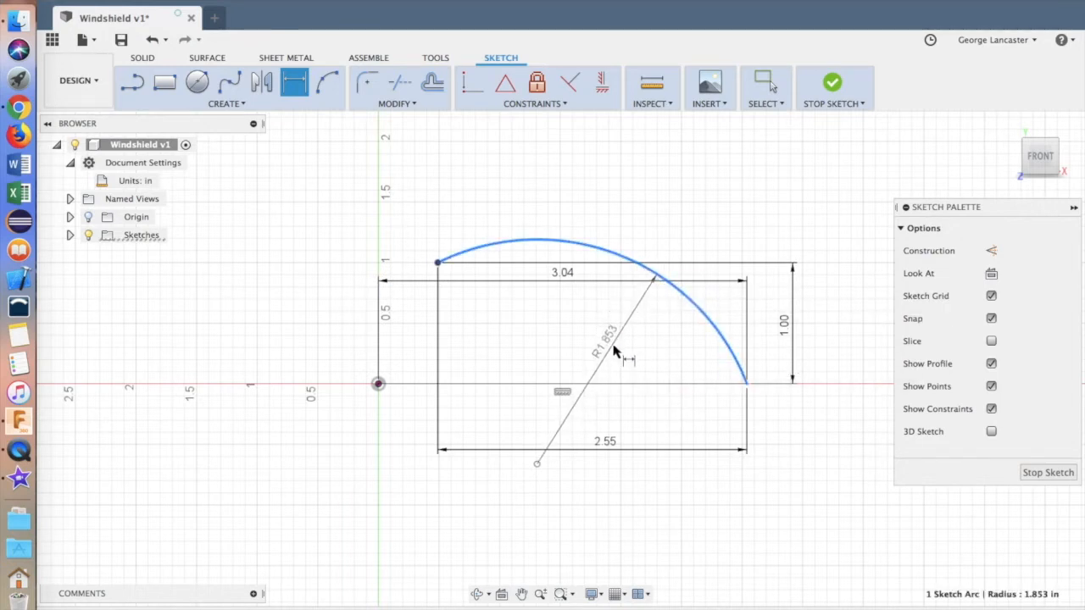
{"action": "left_click", "coordinate": [707, 215]}
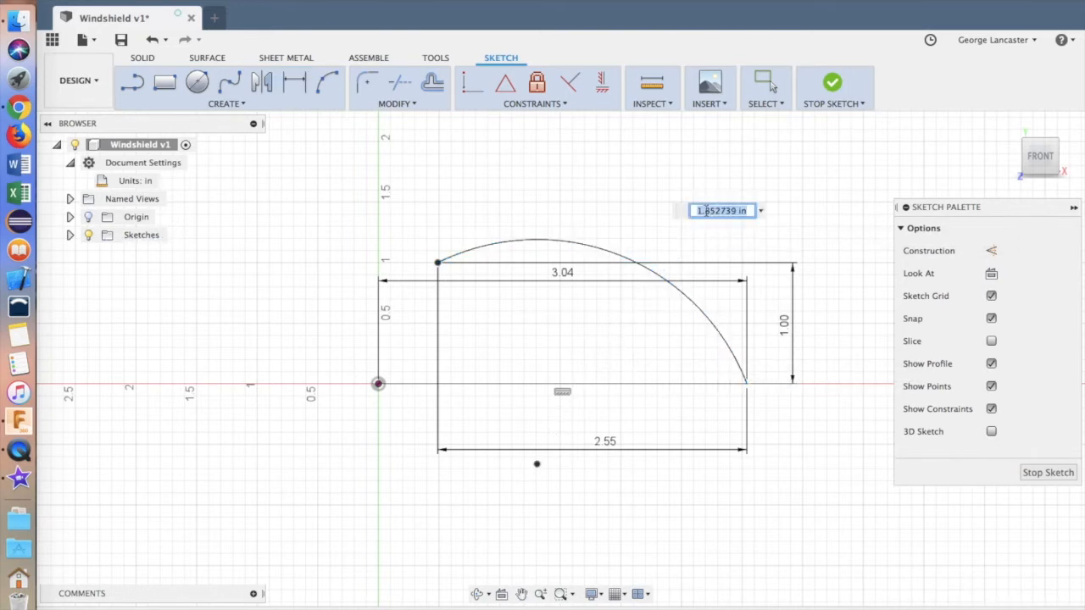
{"action": "type", "text": "6"}
{"action": "key", "text": "Return"}
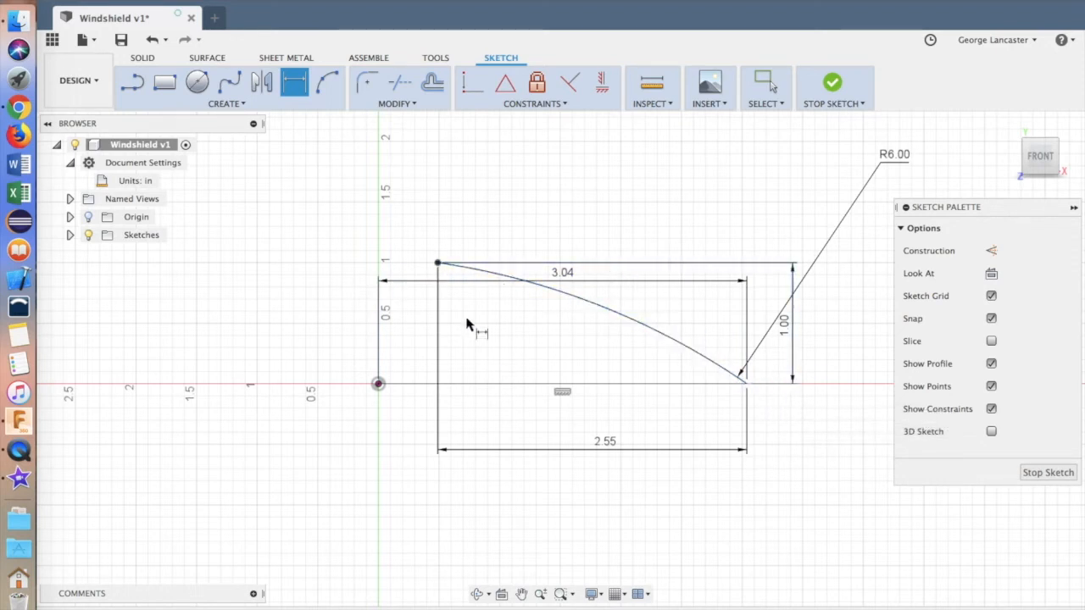
Sketch a short three-point arc from the origin to a free point about 0.79 in up and slightly toward positive X, bulging outward.
{"action": "left_click", "coordinate": [327, 82]}
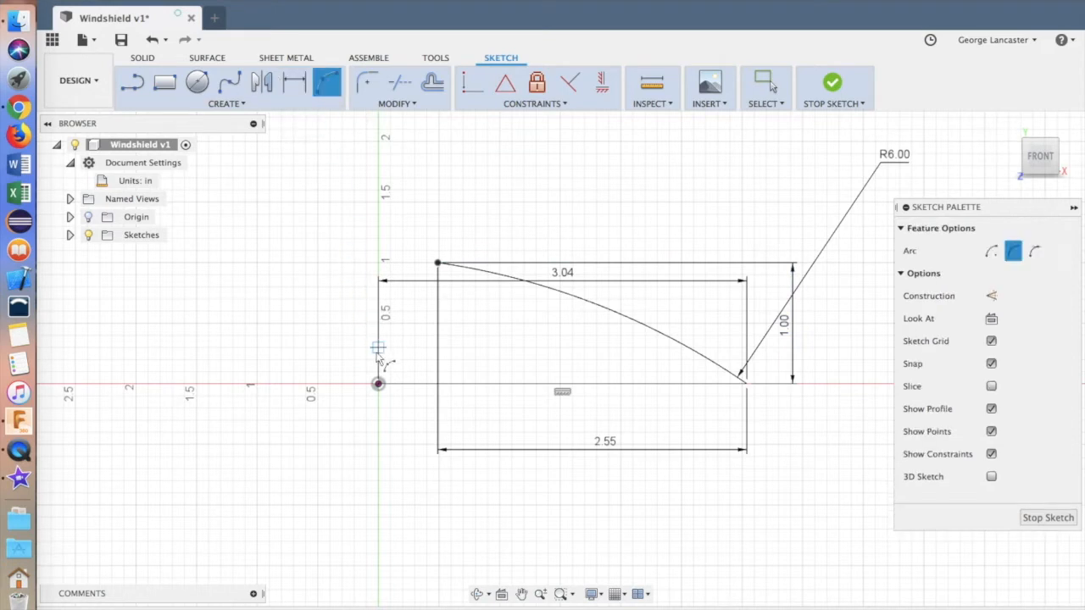
{"action": "left_click", "coordinate": [378, 383]}
{"action": "left_click", "coordinate": [410, 294]}
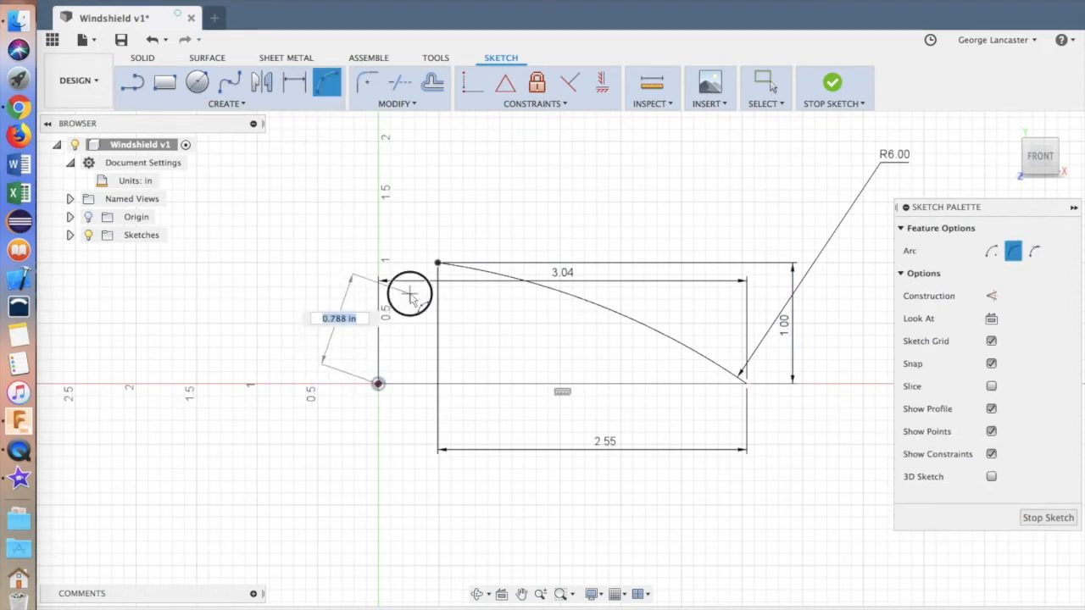
{"action": "left_click", "coordinate": [394, 323]}
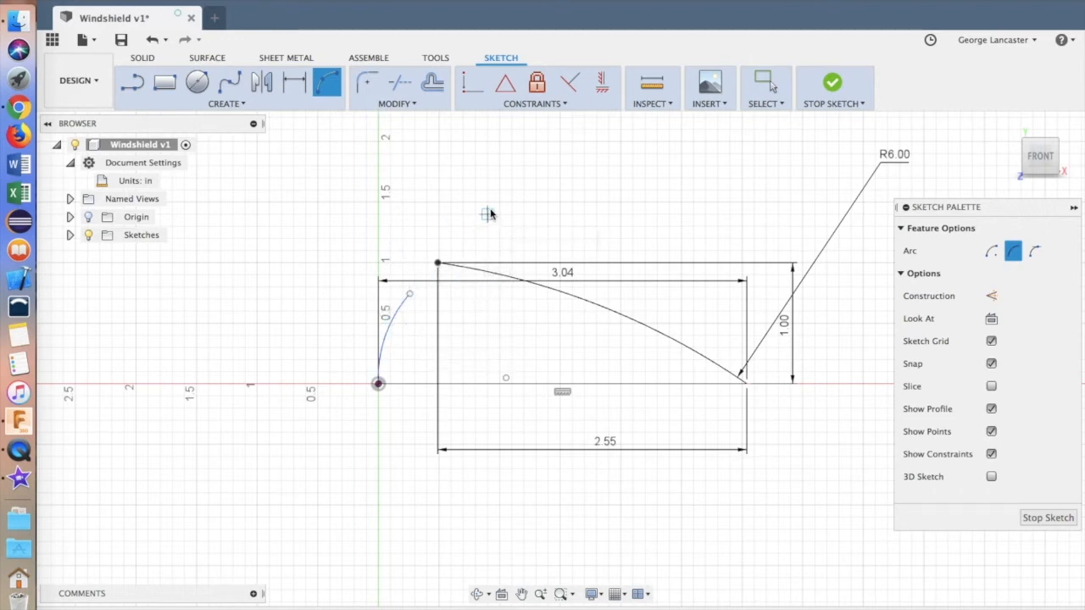
Dimension the horizontal distance from the baseline's far endpoint to the short arc's upper endpoint as 3.01 in.
{"action": "left_click", "coordinate": [294, 82]}
{"action": "left_click", "coordinate": [746, 384]}
{"action": "left_click", "coordinate": [409, 295]}
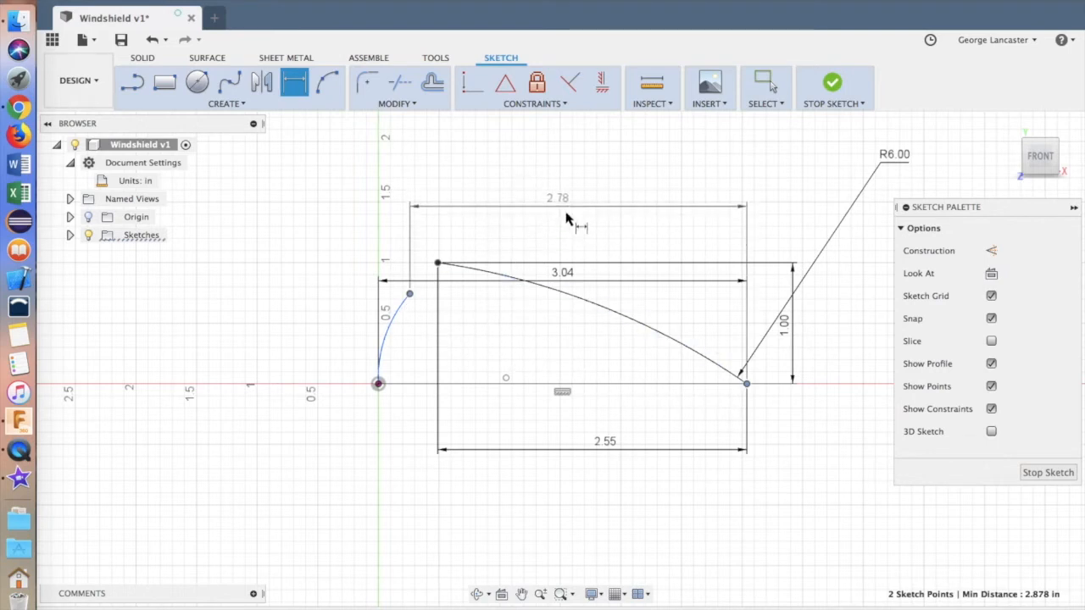
{"action": "left_click", "coordinate": [569, 220]}
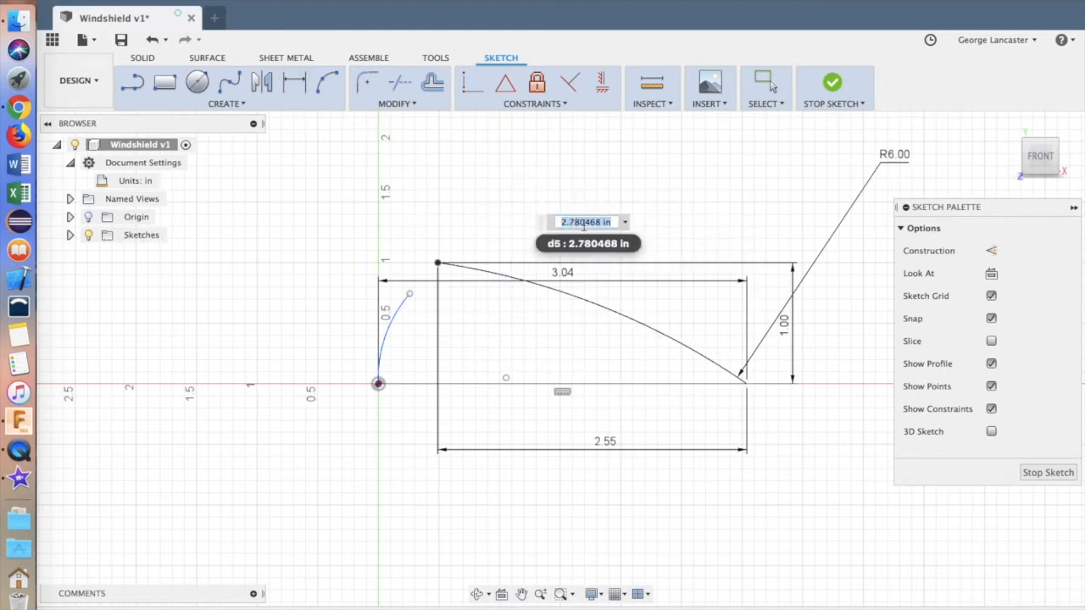
{"action": "type", "text": "3.01"}
{"action": "key", "text": "Return"}
Dimension the short arc's vertical height above the origin as 0.64 in, checking the value in the reference drawing in Chrome.
{"action": "key", "text": "d"}
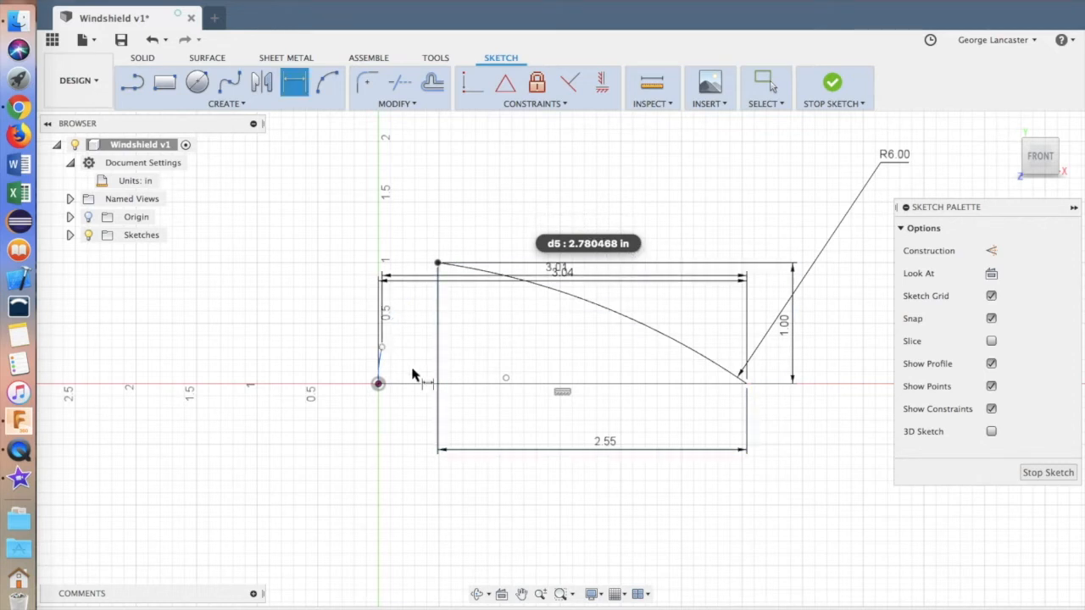
{"action": "left_click", "coordinate": [382, 353]}
{"action": "left_click", "coordinate": [341, 365]}
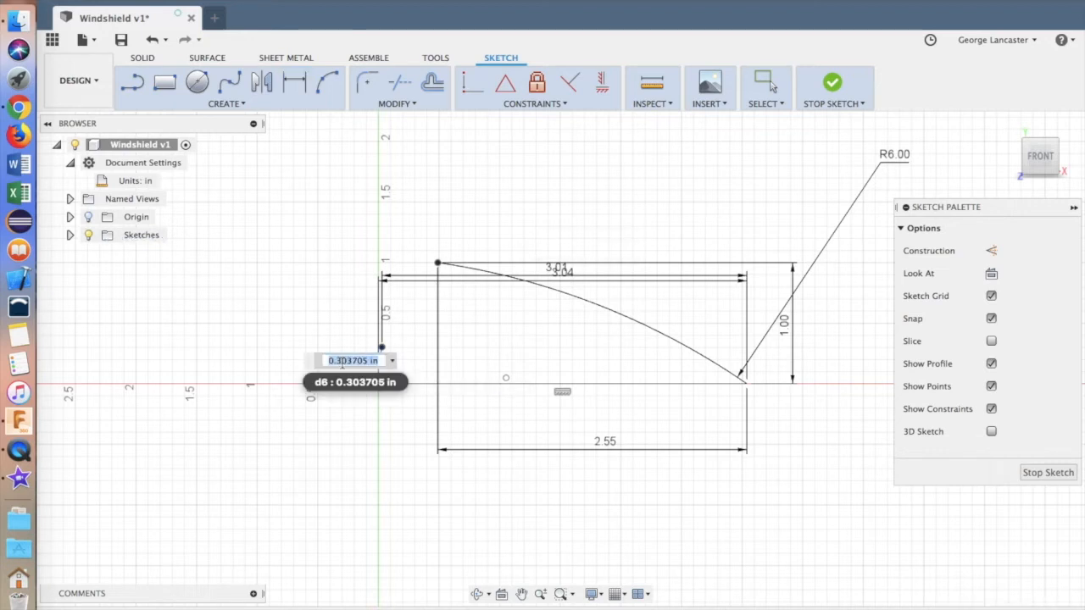
{"action": "key", "text": "super+Tab"}
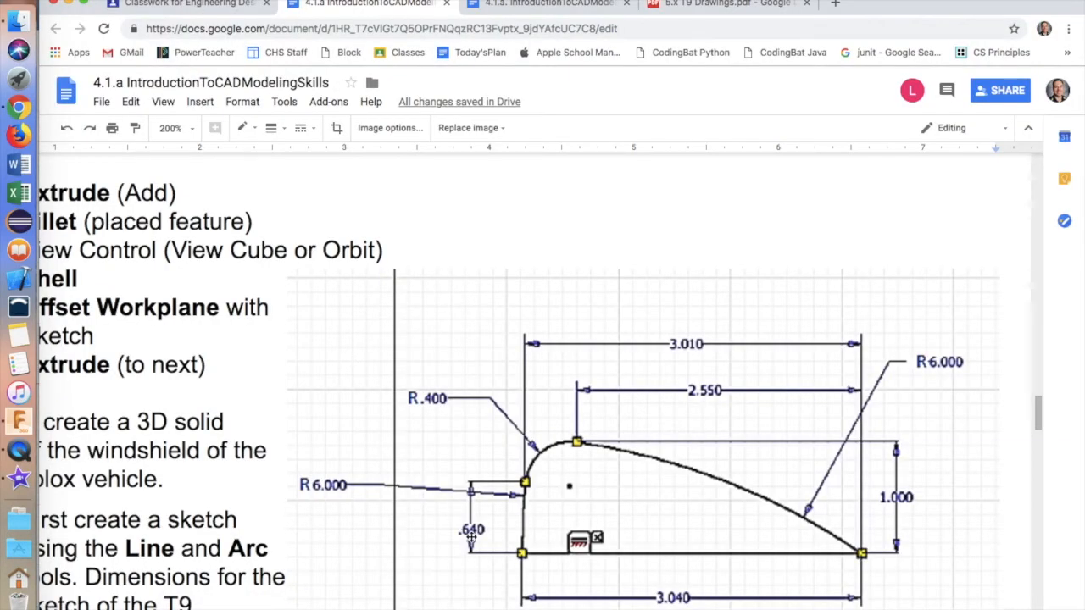
{"action": "key", "text": "super+Tab"}
{"action": "key", "text": "BackSpace"}
{"action": "type", "text": ".64"}
{"action": "key", "text": "Return"}
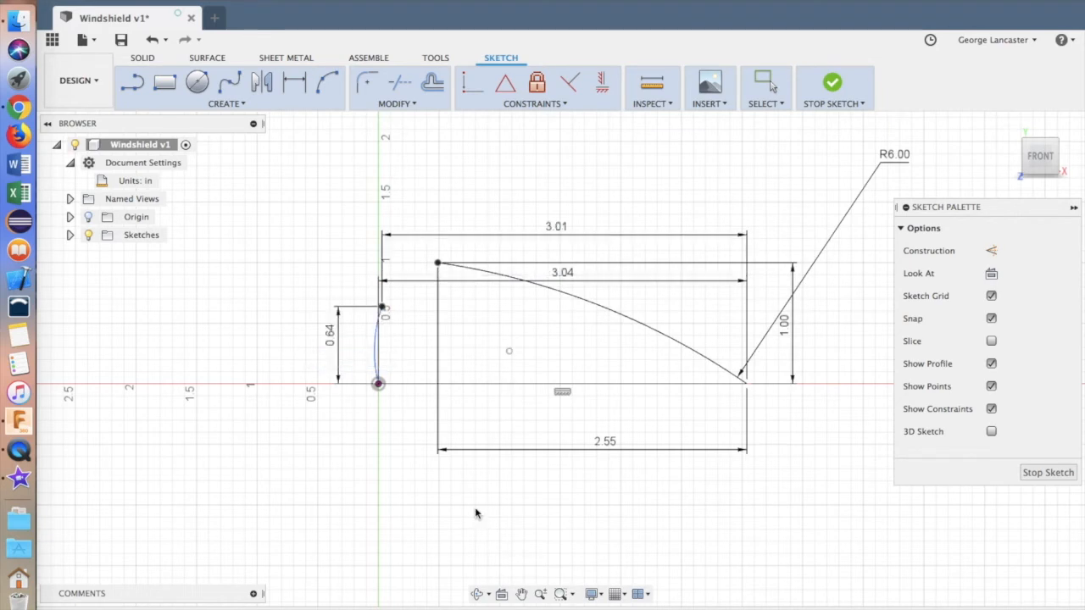
Dimension the radius of the short arc rising from the origin as 6 in.
{"action": "key", "text": "d"}
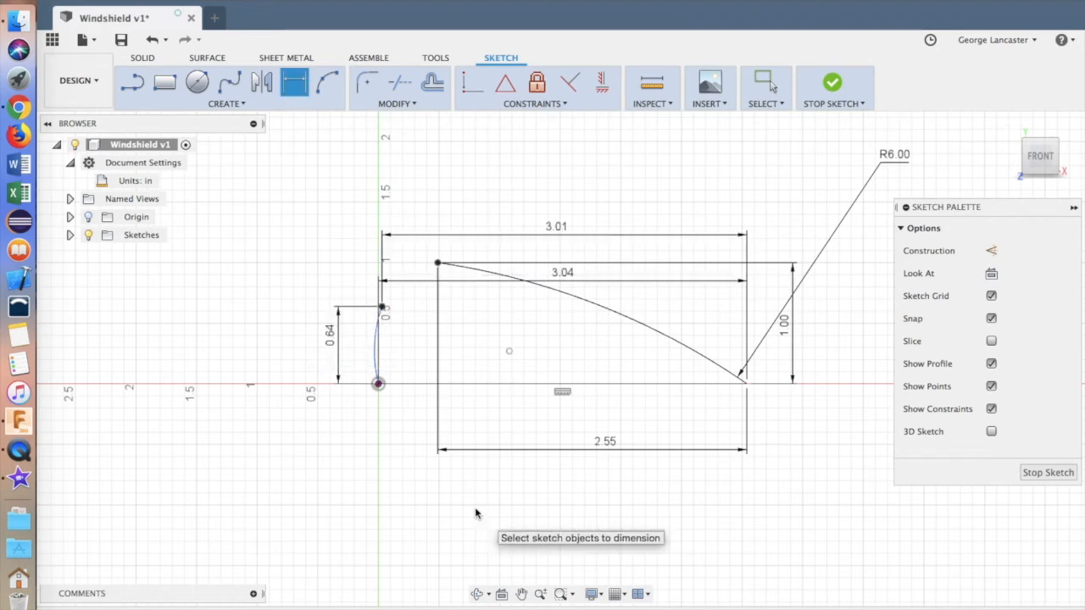
{"action": "left_click", "coordinate": [377, 348]}
{"action": "left_click", "coordinate": [287, 298]}
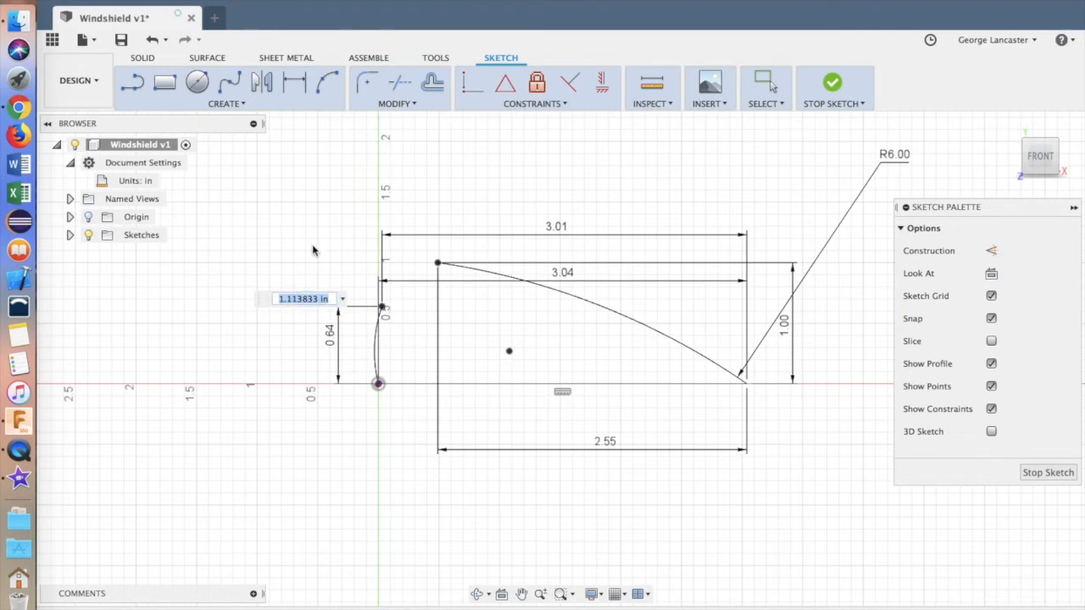
{"action": "type", "text": "6"}
{"action": "key", "text": "Return"}
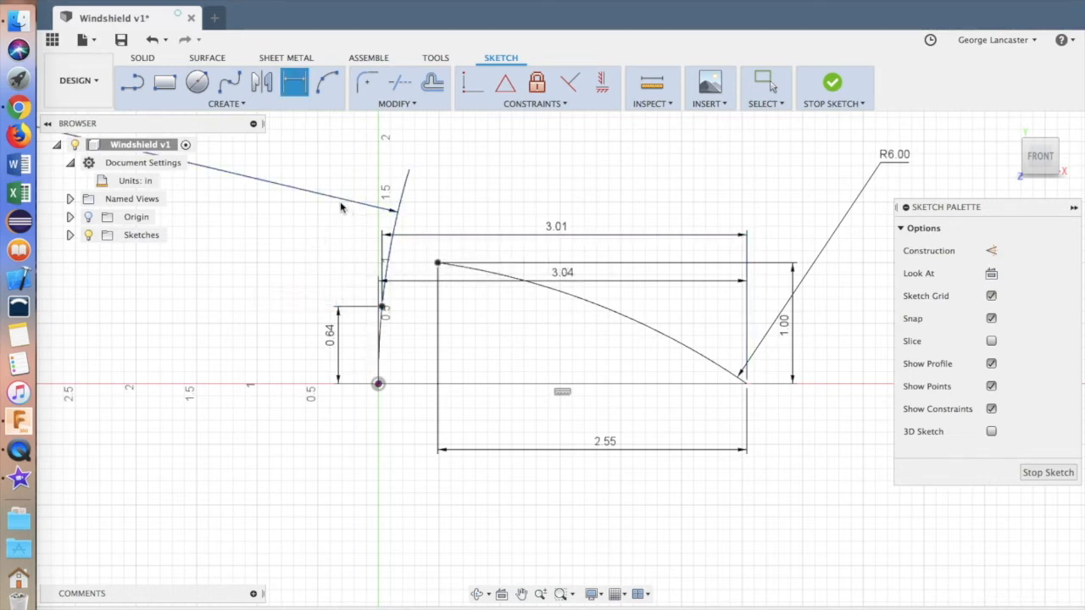
Reposition the two R6.00 dimension labels closer to their arcs so they are easy to read.
{"action": "left_click_drag", "start_coordinate": [243, 180], "coordinate": [276, 318]}
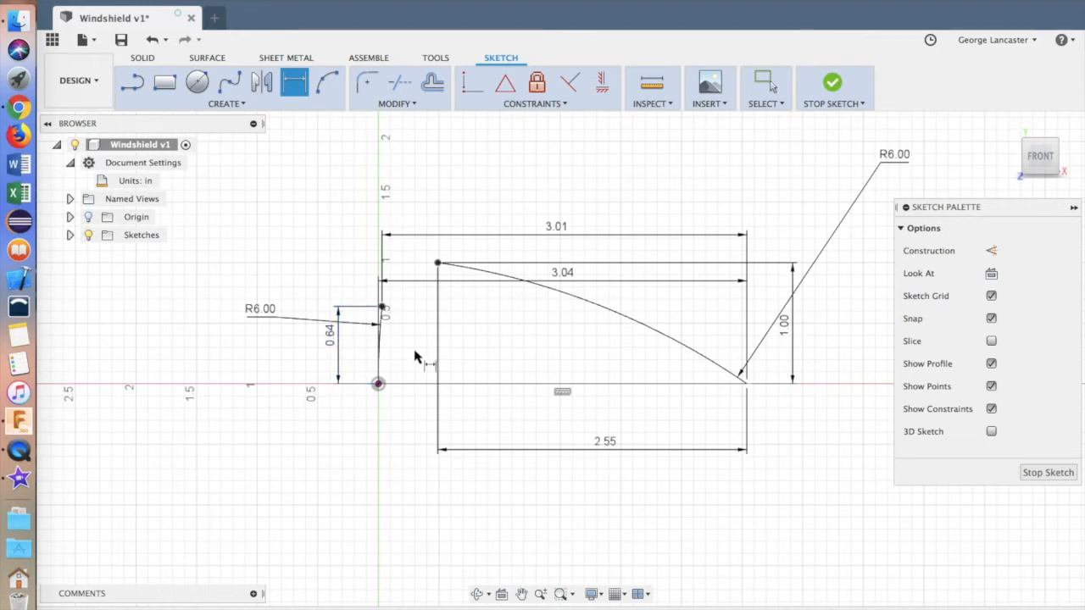
{"action": "scroll", "coordinate": [532, 376], "scroll_direction": "up", "scroll_amount": 1}
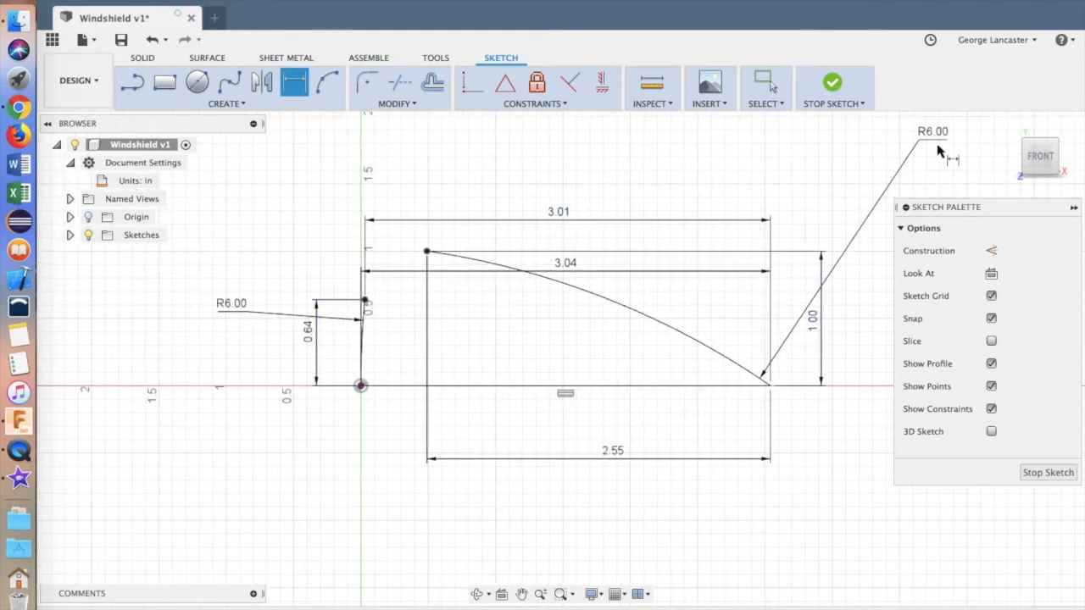
{"action": "left_click_drag", "start_coordinate": [938, 138], "coordinate": [743, 198]}
{"action": "key", "text": "d"}
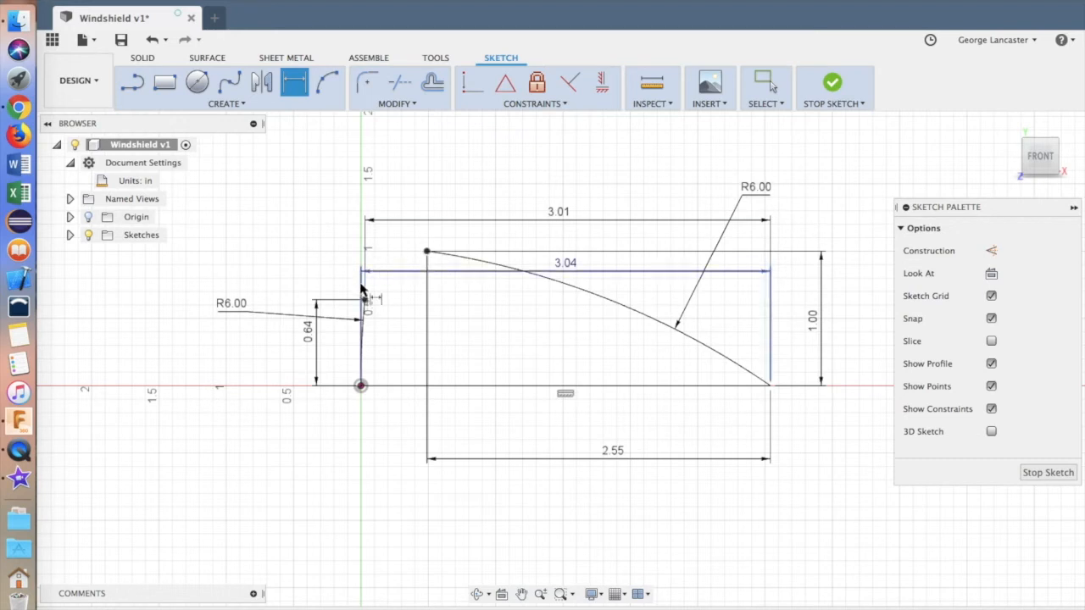
Close the profile with a three-point arc joining the short arc's upper endpoint to the long arc's upper endpoint, bulging outward.
{"action": "left_click", "coordinate": [328, 81]}
{"action": "left_click", "coordinate": [365, 300]}
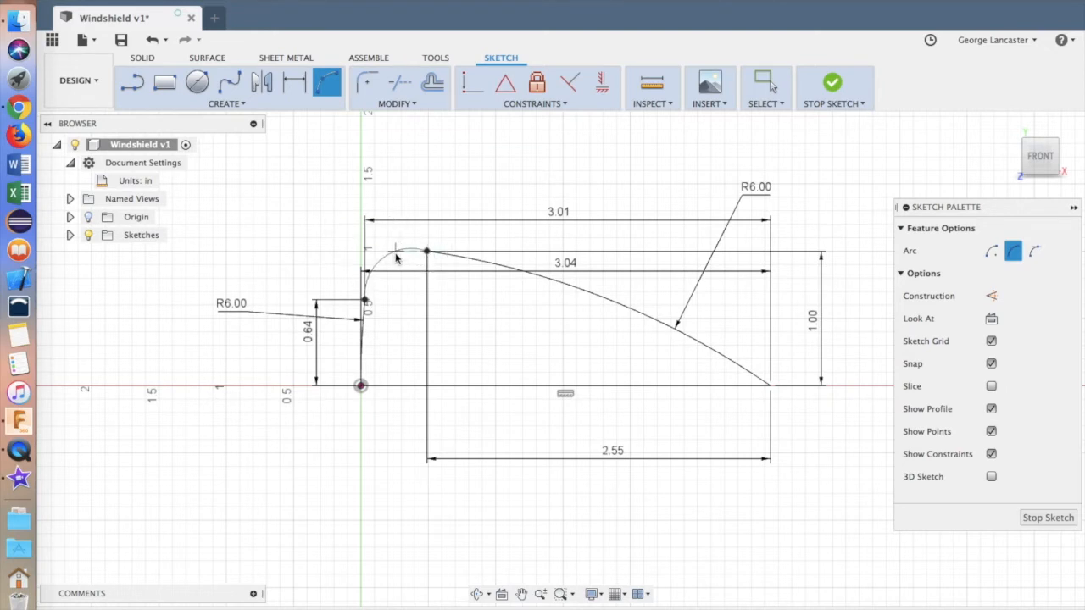
{"action": "left_click", "coordinate": [426, 251]}
{"action": "left_click", "coordinate": [399, 258]}
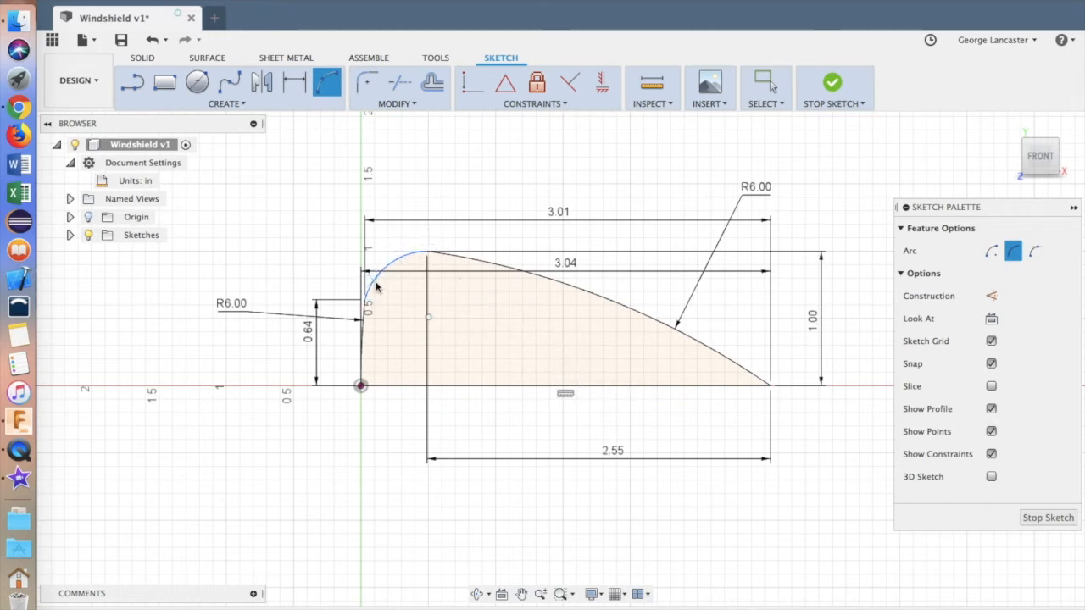
Dimension the joining arc's radius as 0.4 in, per the reference drawing in Chrome, and finish the sketch in the home view.
{"action": "key", "text": "super+Tab"}
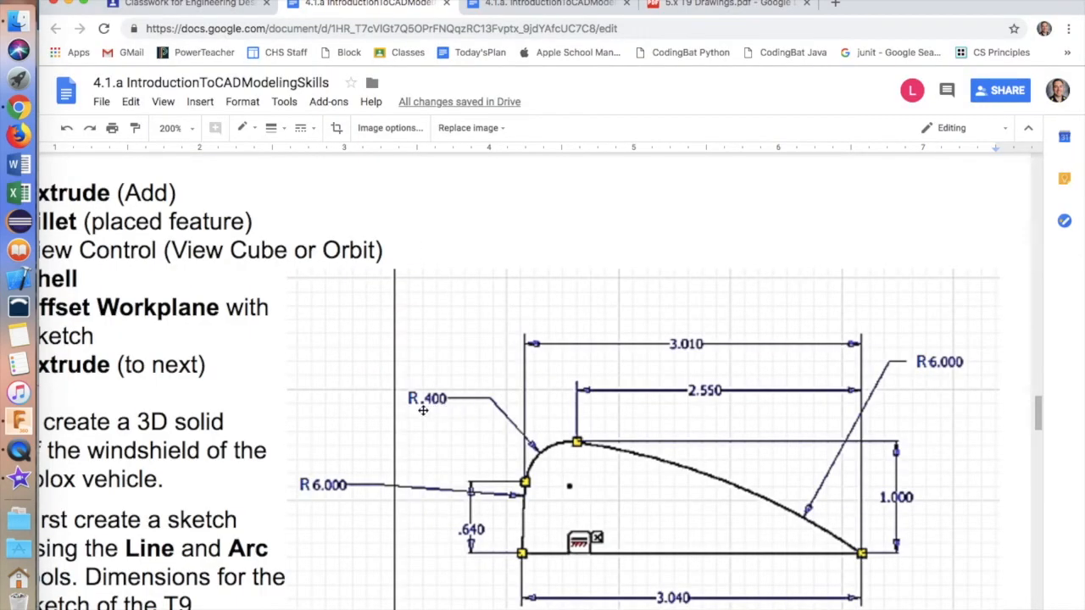
{"action": "key", "text": "super+Tab"}
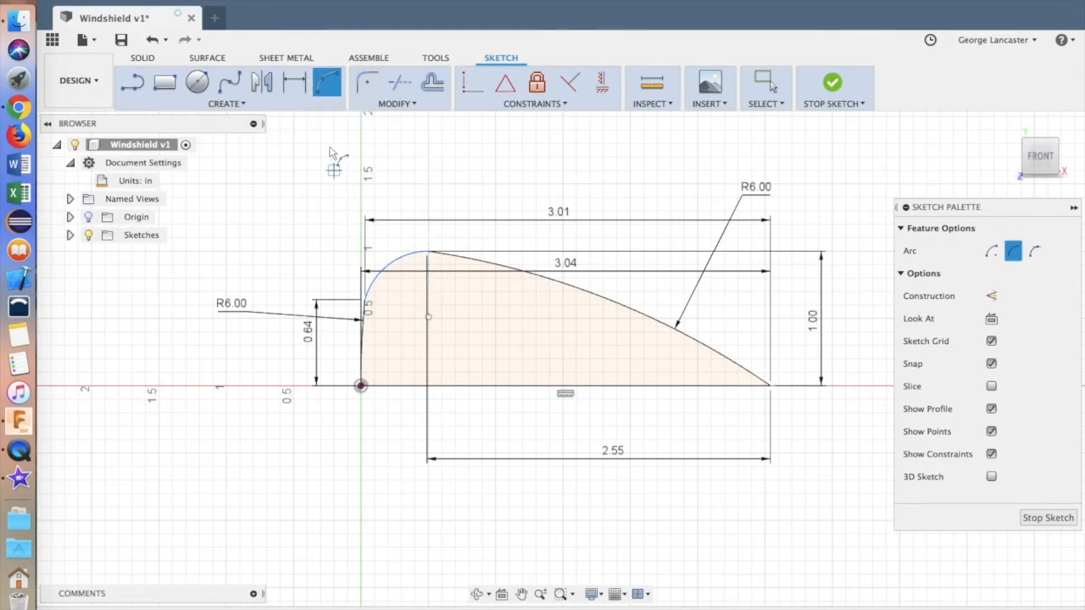
{"action": "left_click", "coordinate": [291, 81]}
{"action": "left_click", "coordinate": [369, 270]}
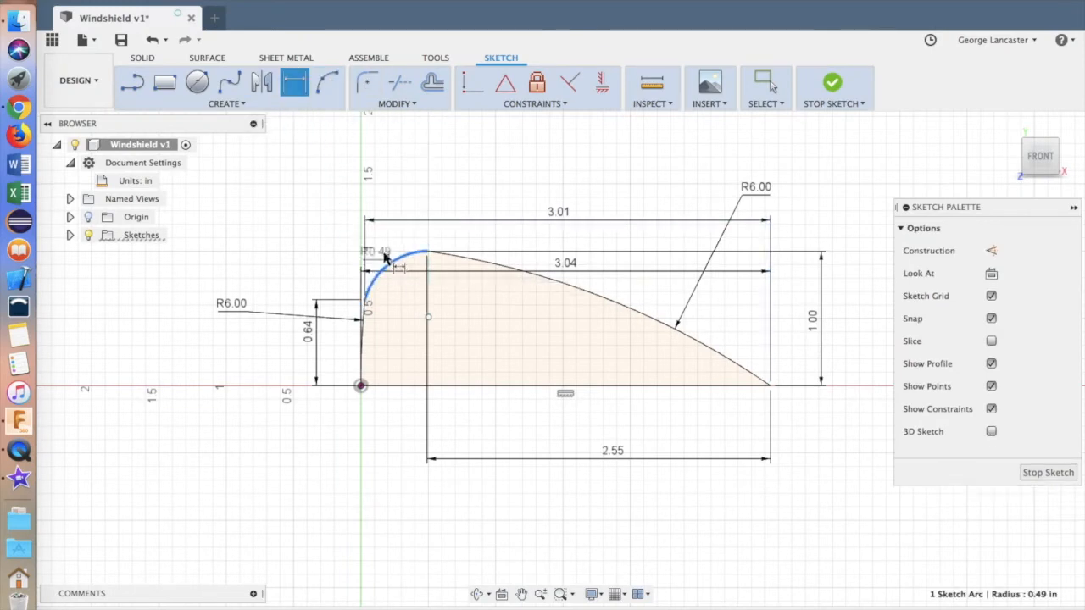
{"action": "left_click", "coordinate": [346, 213]}
{"action": "key", "text": "BackSpace"}
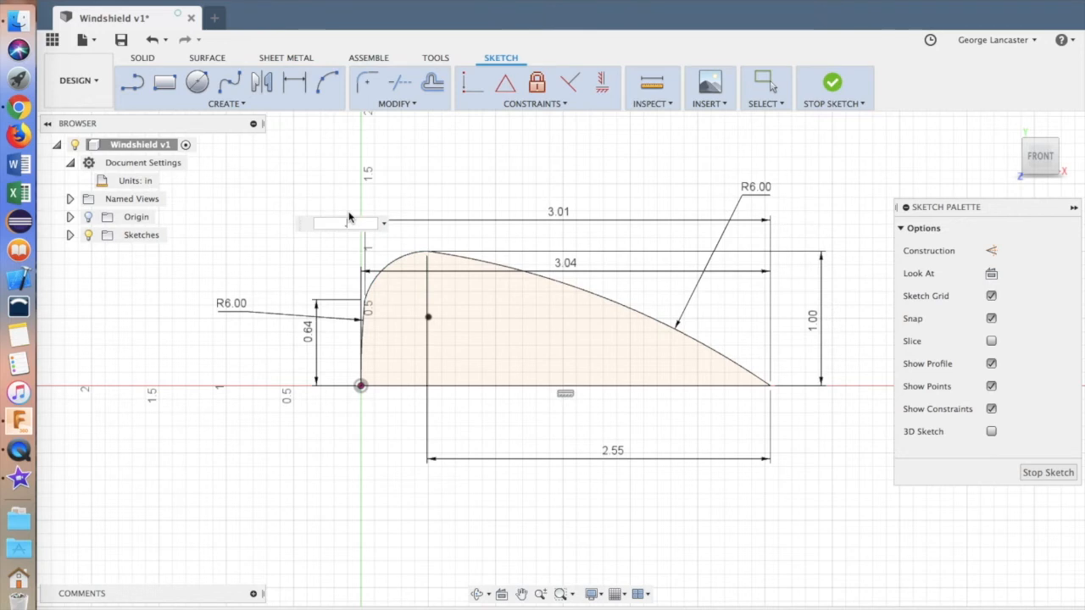
{"action": "type", "text": ".4"}
{"action": "key", "text": "Return"}
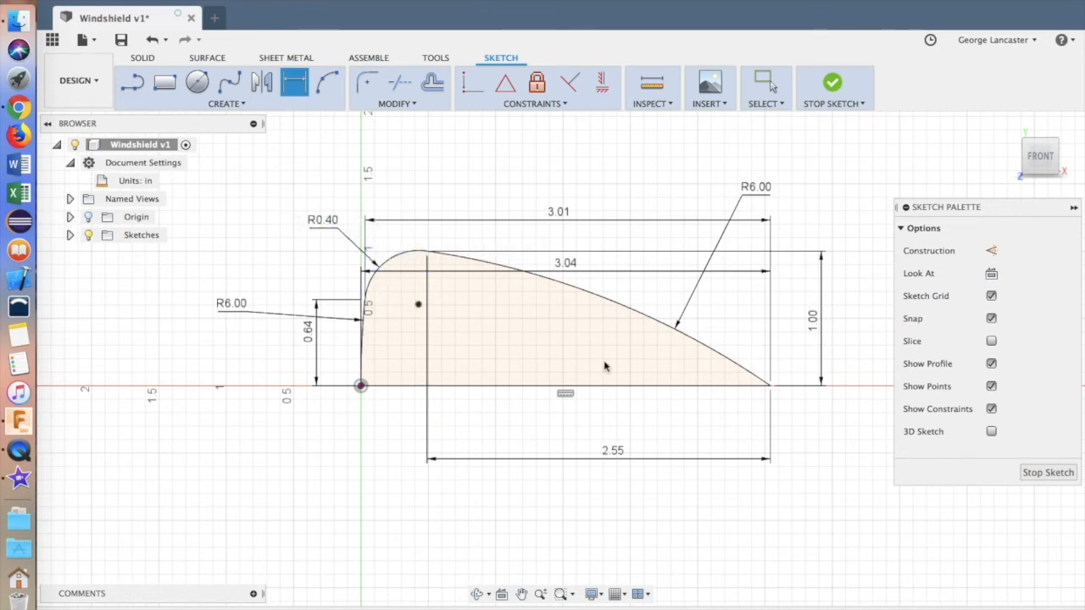
{"action": "left_click", "coordinate": [832, 81]}
{"action": "left_click", "coordinate": [1010, 125]}
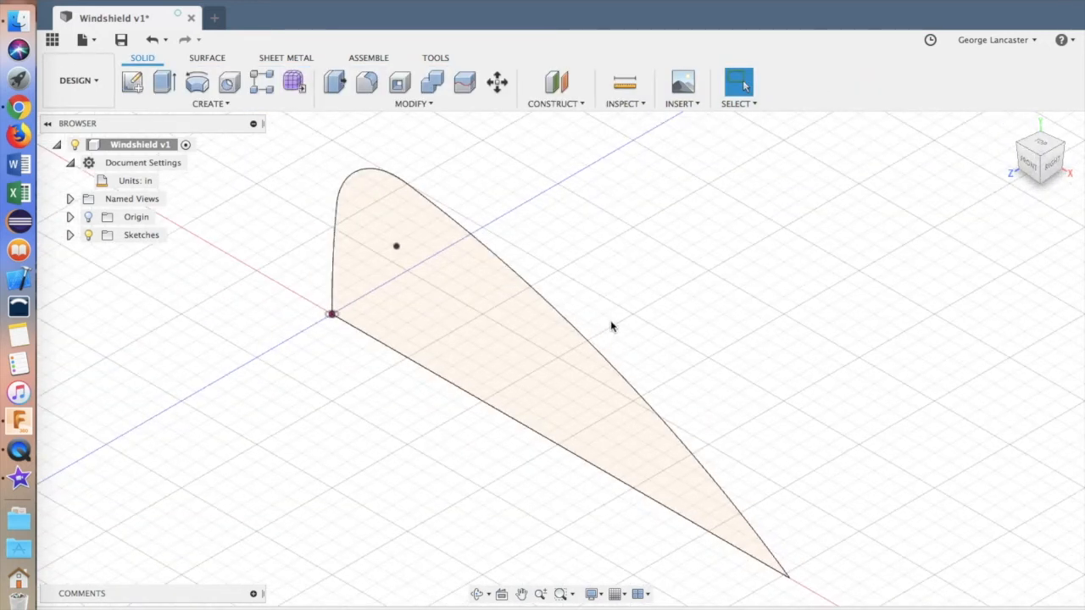
Switch to the activity document in Chrome and read the instructions on deleting dimensional constraints and adding tangent constraints.
{"action": "key", "text": "super+Tab"}
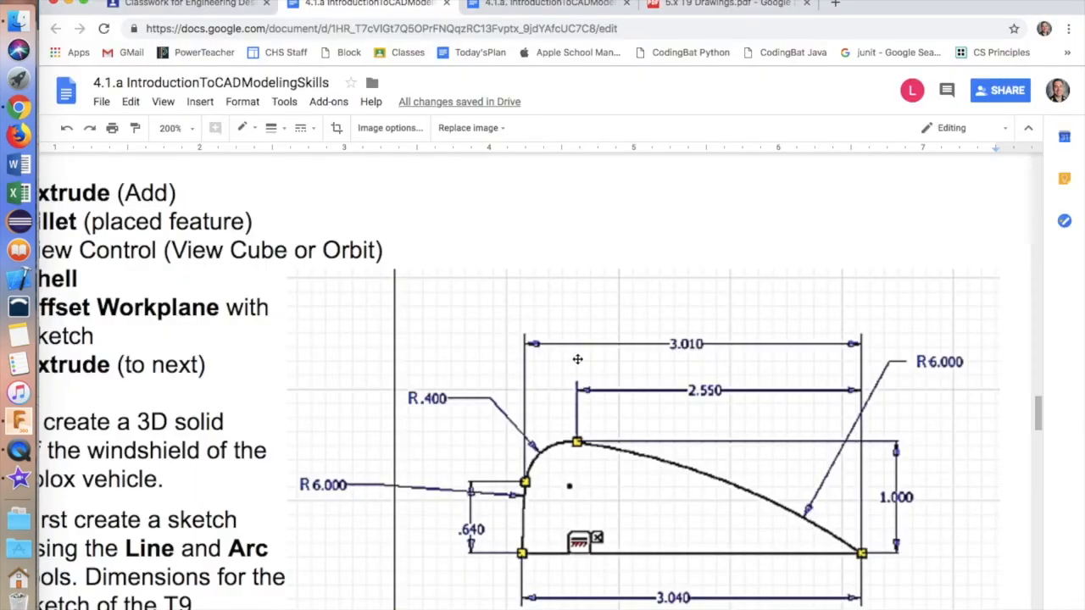
{"action": "scroll", "coordinate": [639, 462], "scroll_direction": "down", "scroll_amount": 2}
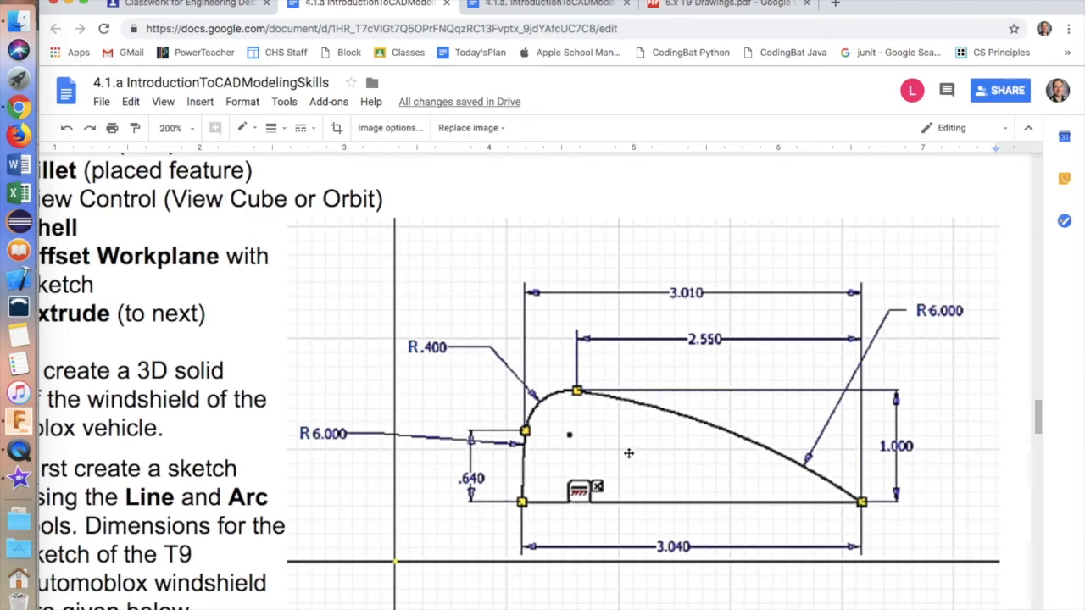
{"action": "scroll", "coordinate": [621, 452], "scroll_direction": "down", "scroll_amount": 10}
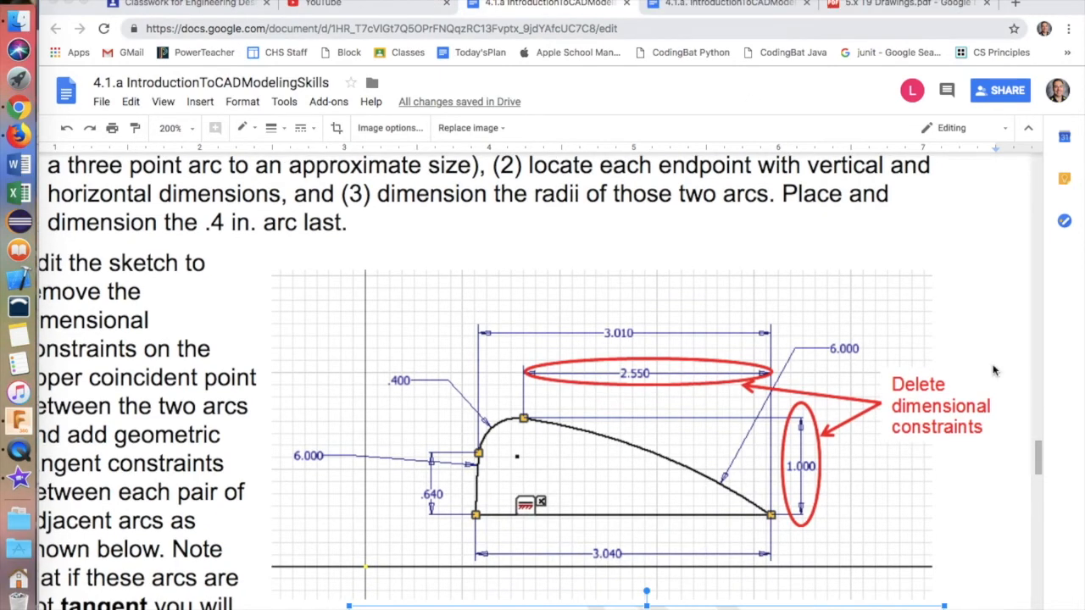
{"action": "scroll", "coordinate": [895, 404], "scroll_direction": "down", "scroll_amount": 5}
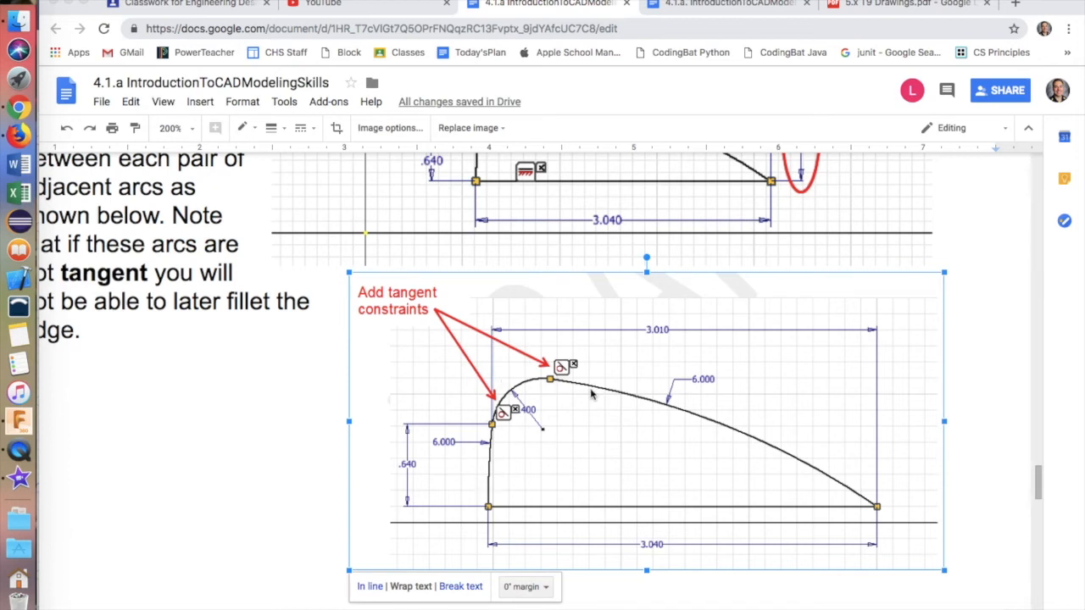
{"action": "scroll", "coordinate": [585, 363], "scroll_direction": "up", "scroll_amount": 5}
{"action": "key", "text": "super+Tab"}
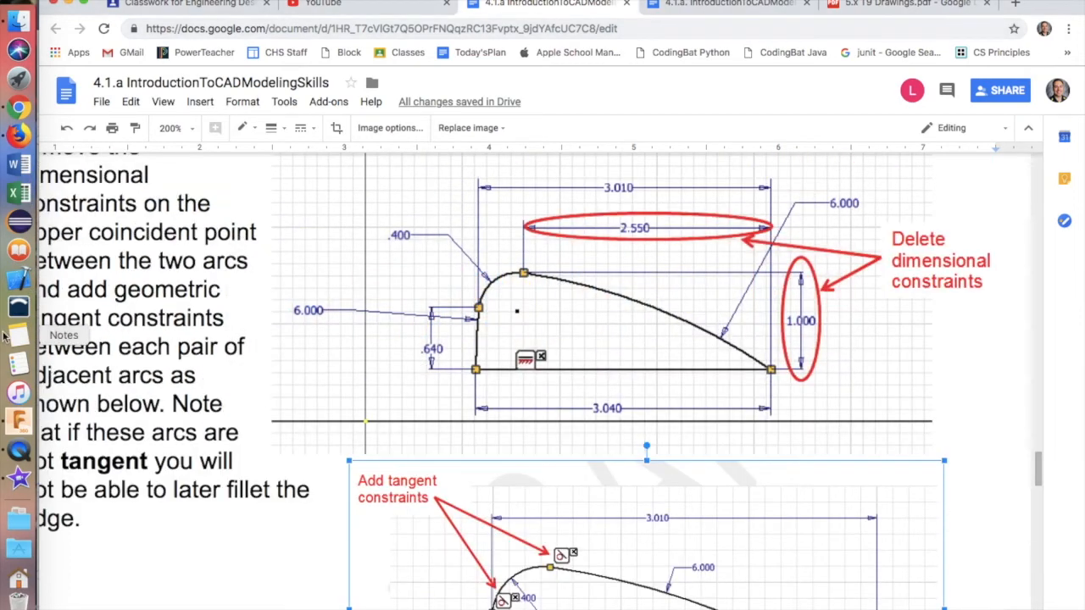
Switch back to Fusion 360 and reopen the windshield profile sketch for editing.
{"action": "left_click", "coordinate": [18, 420]}
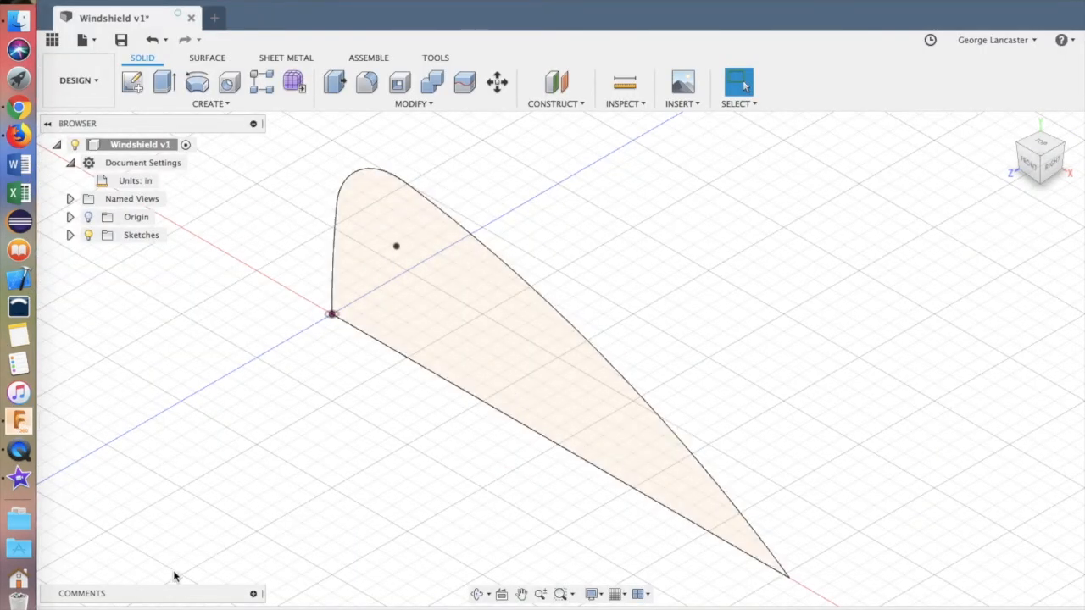
{"action": "double_click", "coordinate": [156, 608]}
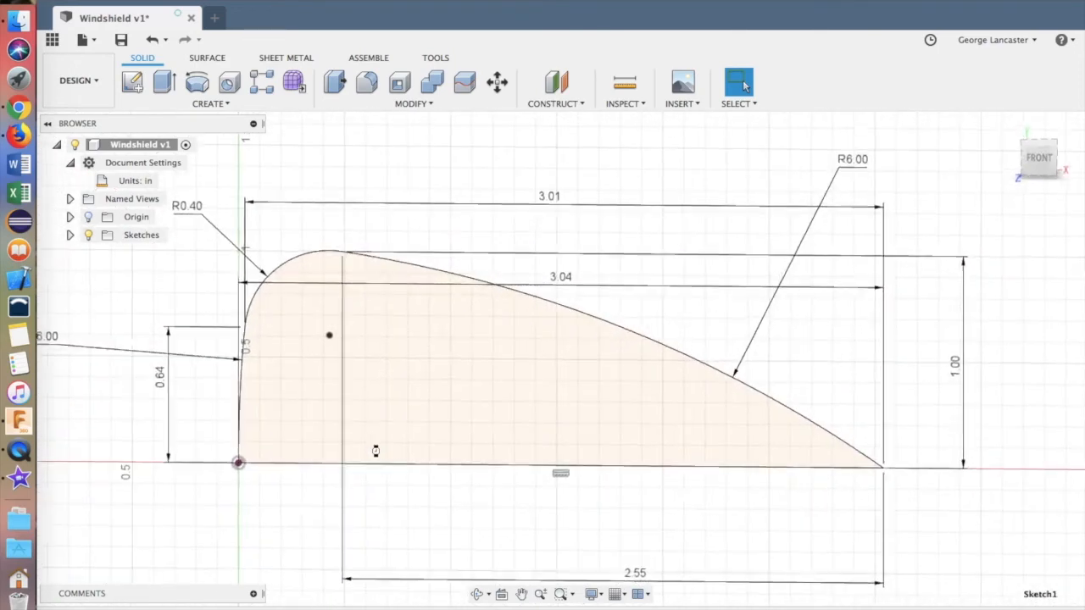
{"action": "scroll", "coordinate": [669, 370], "scroll_direction": "down", "scroll_amount": 2}
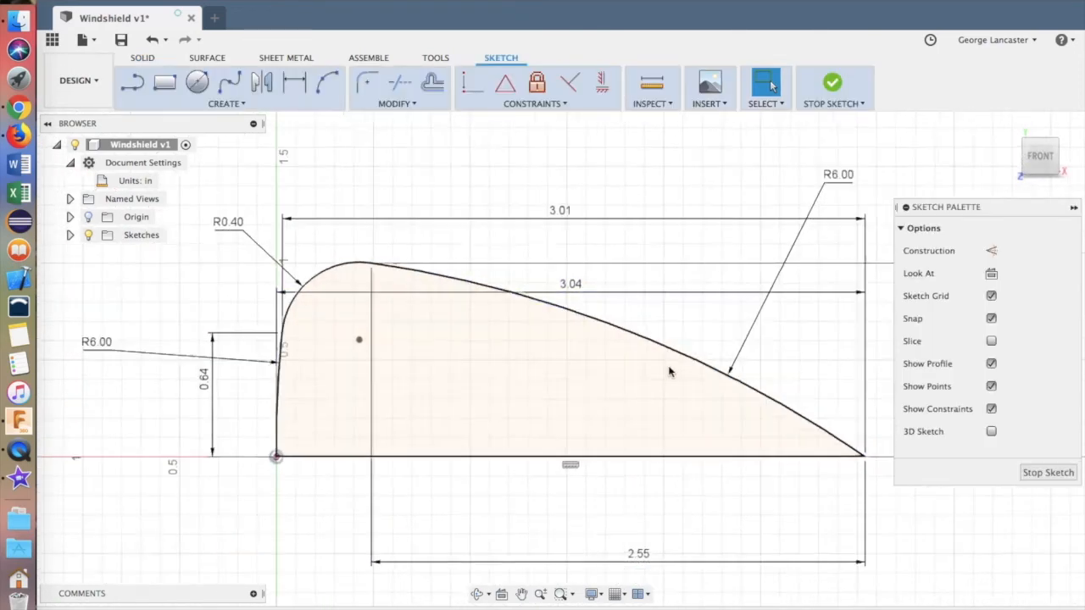
{"action": "scroll", "coordinate": [670, 370], "scroll_direction": "down", "scroll_amount": 2}
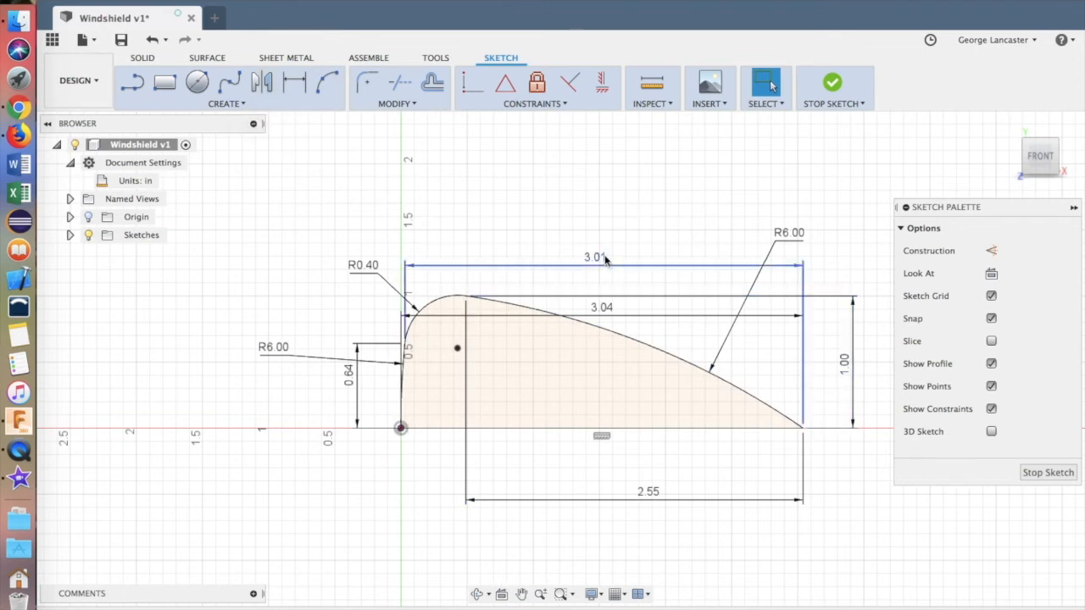
Delete the 1.00 in height and 2.55 in horizontal dimensions locating the upper arc junction, and move the 3.04 in dimension below the profile.
{"action": "left_click", "coordinate": [850, 367]}
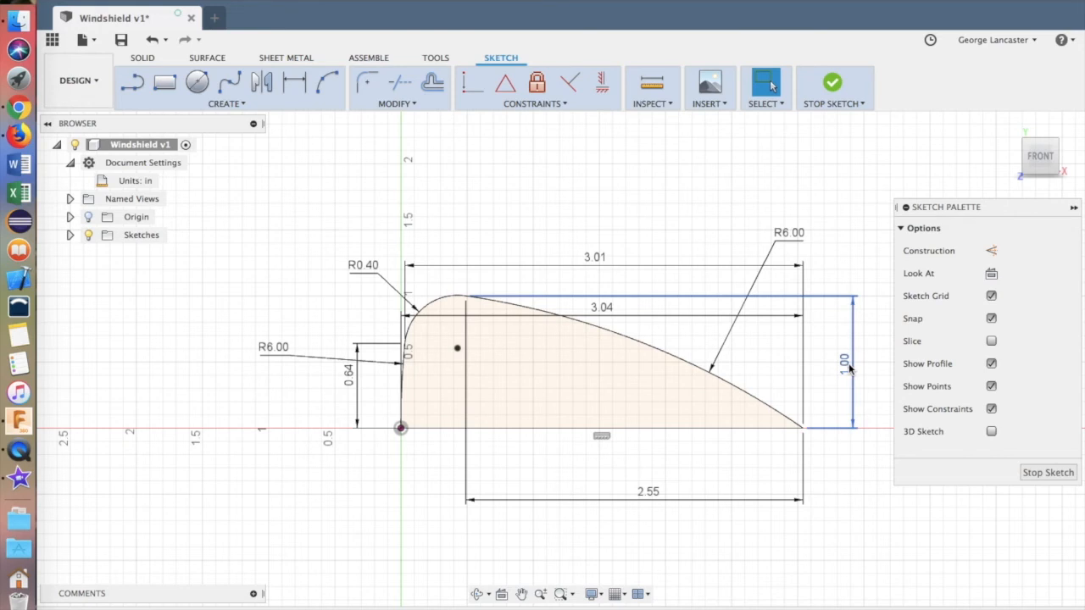
{"action": "key", "text": "Delete"}
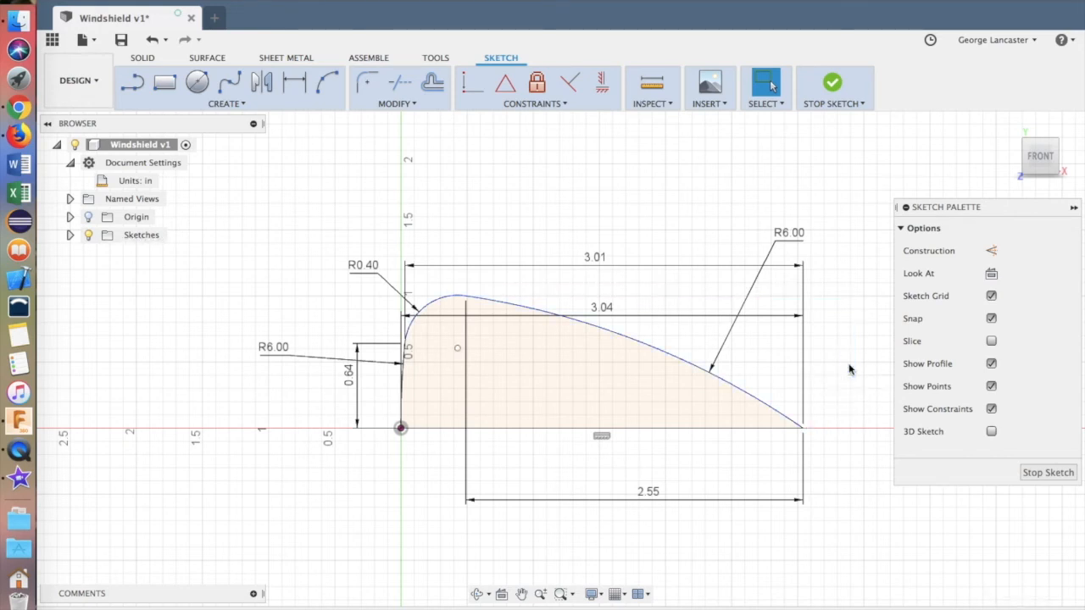
{"action": "left_click", "coordinate": [650, 493]}
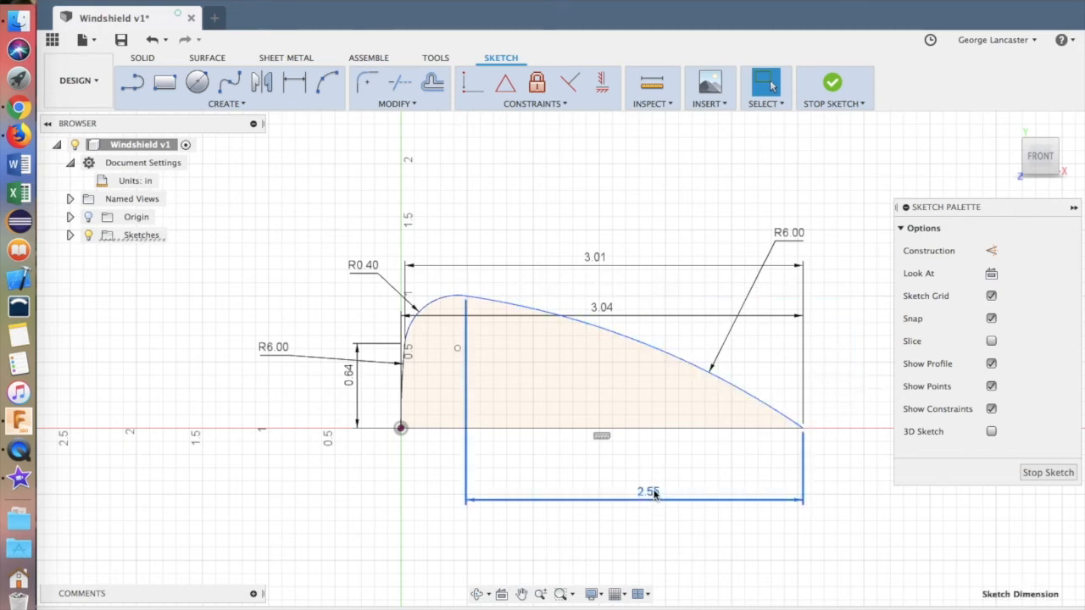
{"action": "left_click_drag", "start_coordinate": [601, 309], "coordinate": [639, 547]}
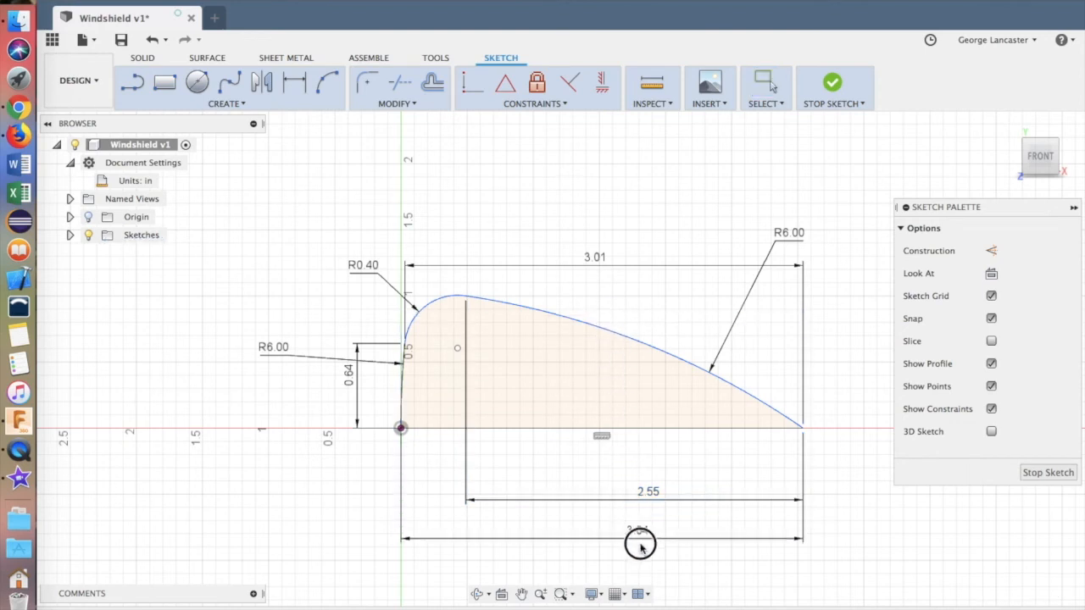
{"action": "left_click", "coordinate": [651, 495]}
{"action": "key", "text": "Delete"}
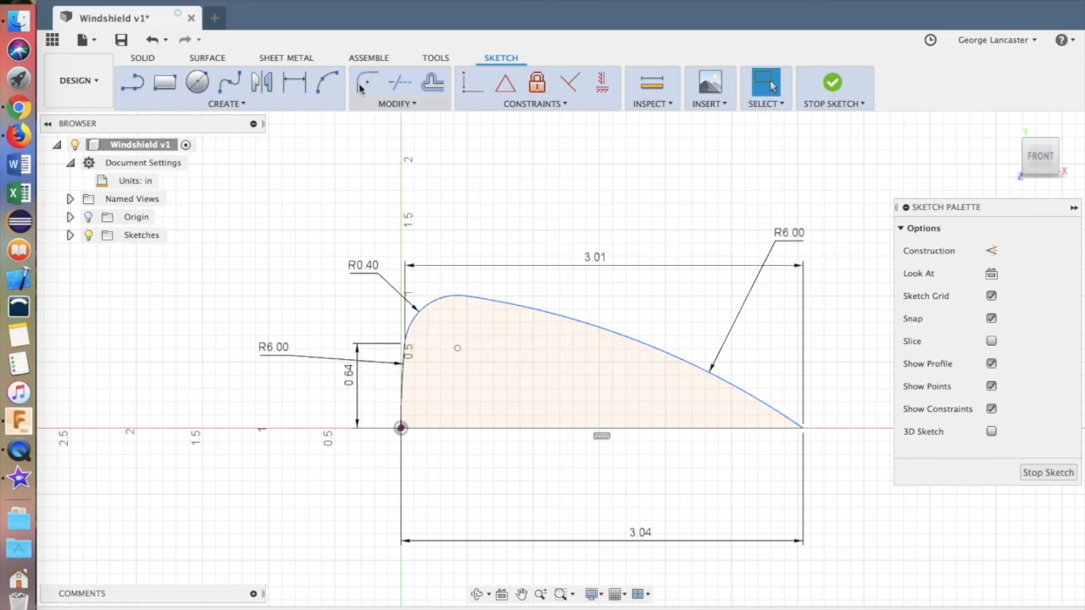
Add tangent constraints between the 0.40 in radius arc and both adjoining 6.00 in radius arcs, and finish the sketch in the home view.
{"action": "left_click", "coordinate": [532, 104]}
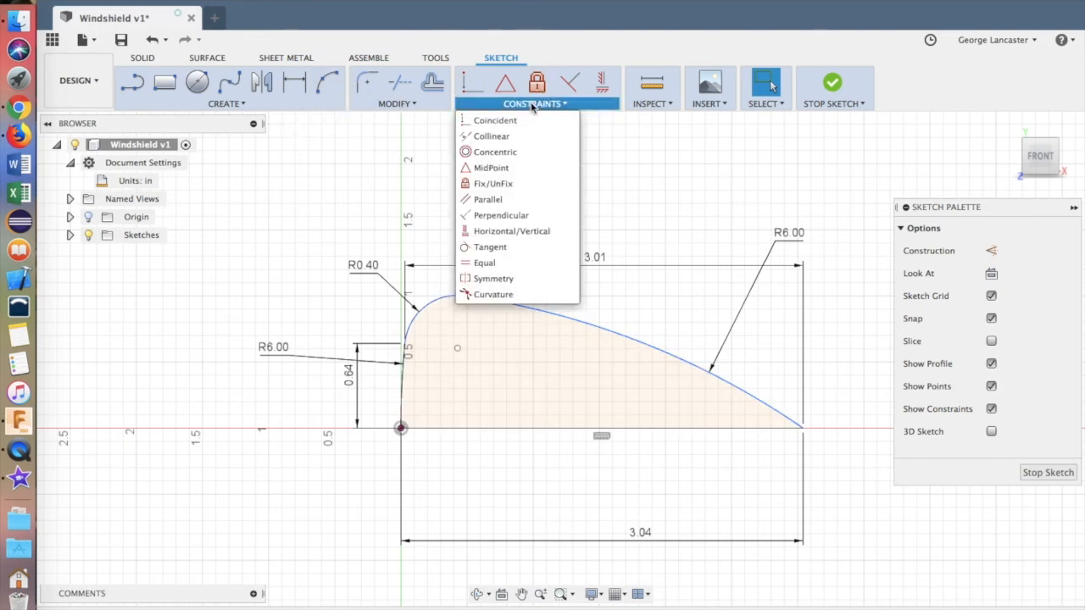
{"action": "left_click", "coordinate": [491, 248]}
{"action": "left_click", "coordinate": [416, 354]}
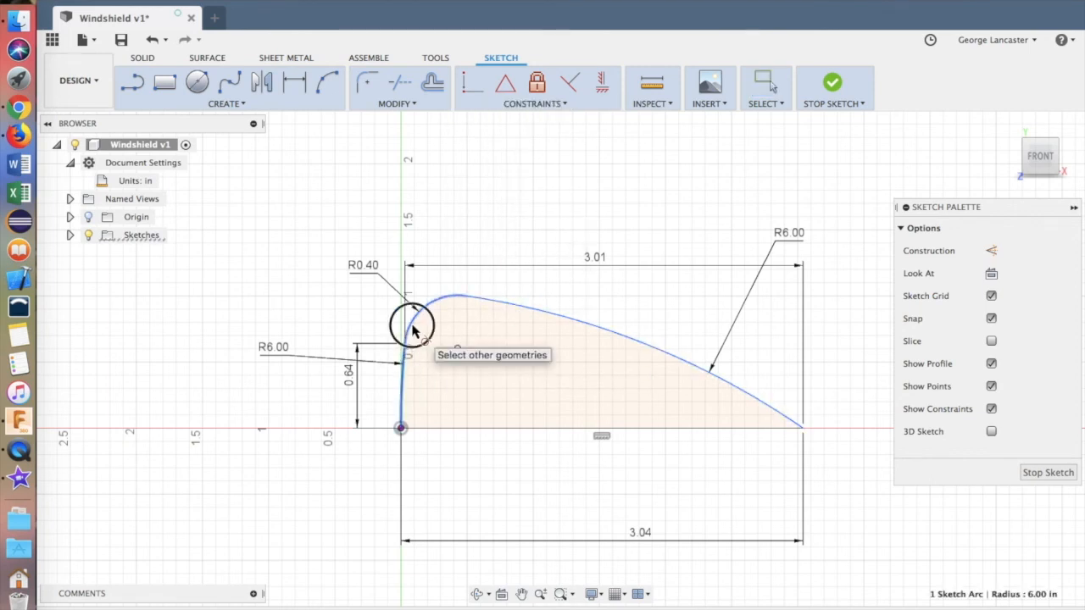
{"action": "left_click", "coordinate": [413, 330]}
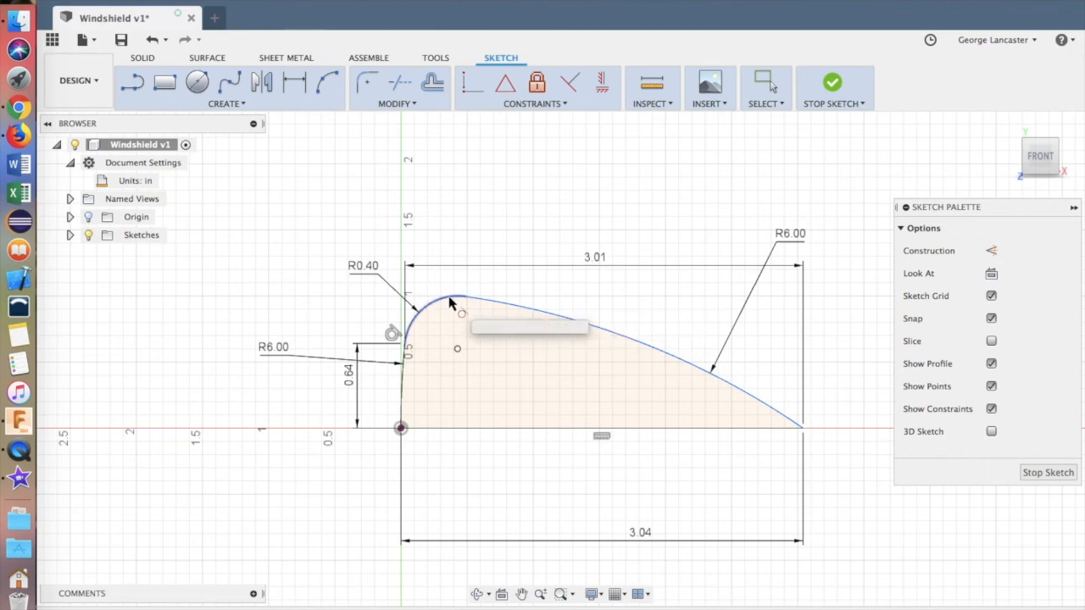
{"action": "left_click", "coordinate": [449, 303]}
{"action": "left_click", "coordinate": [523, 308]}
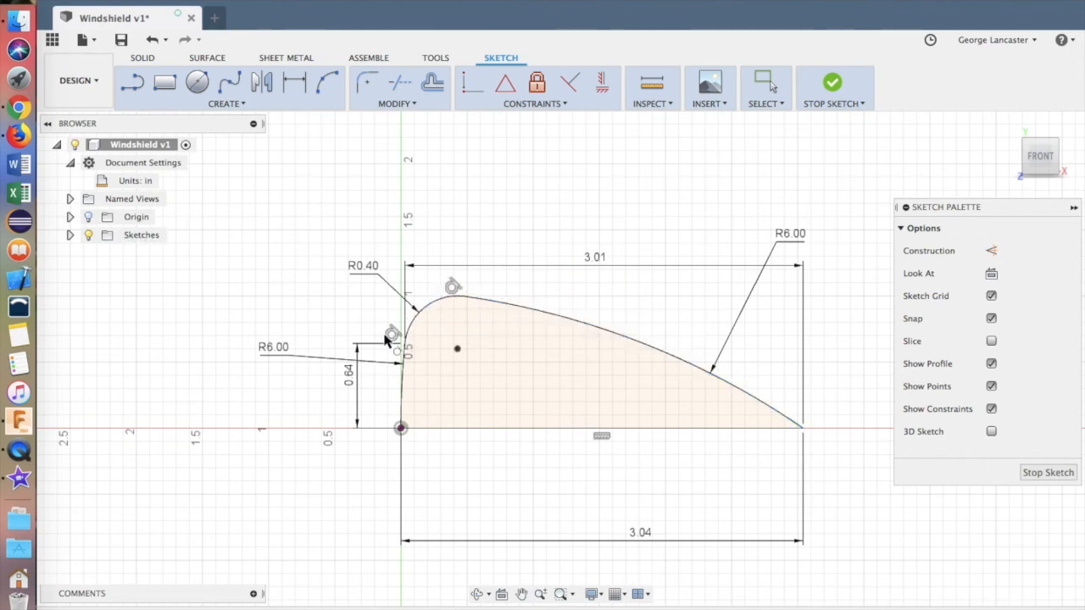
{"action": "left_click", "coordinate": [833, 78]}
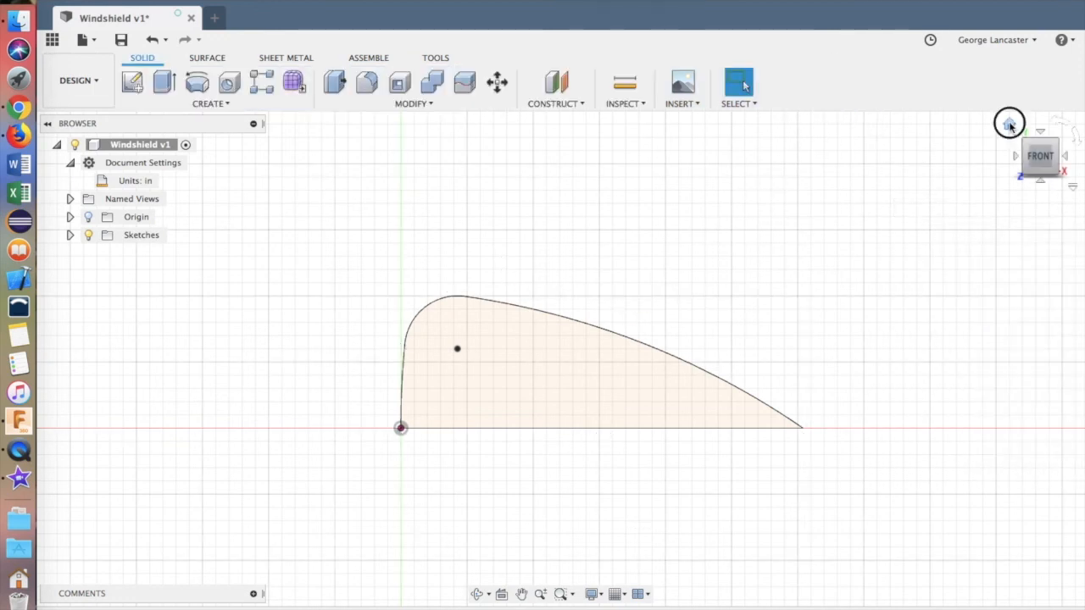
{"action": "left_click", "coordinate": [1008, 121]}
Read the windshield extrusion instructions and width drawing in the activity document in Chrome, and return to Fusion 360.
{"action": "key", "text": "super+Tab"}
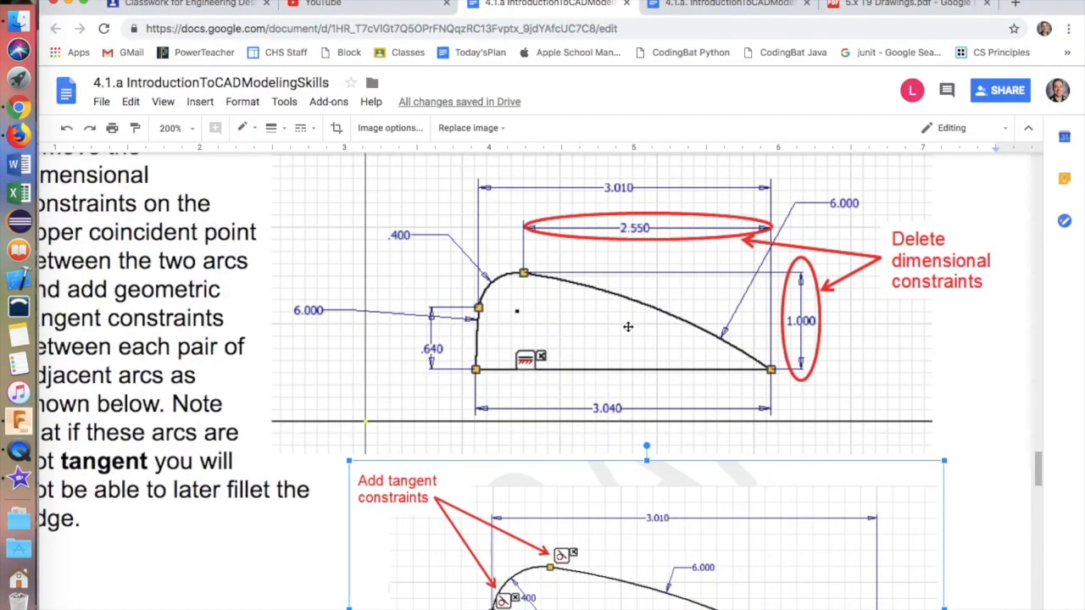
{"action": "scroll", "coordinate": [868, 483], "scroll_direction": "down", "scroll_amount": 15}
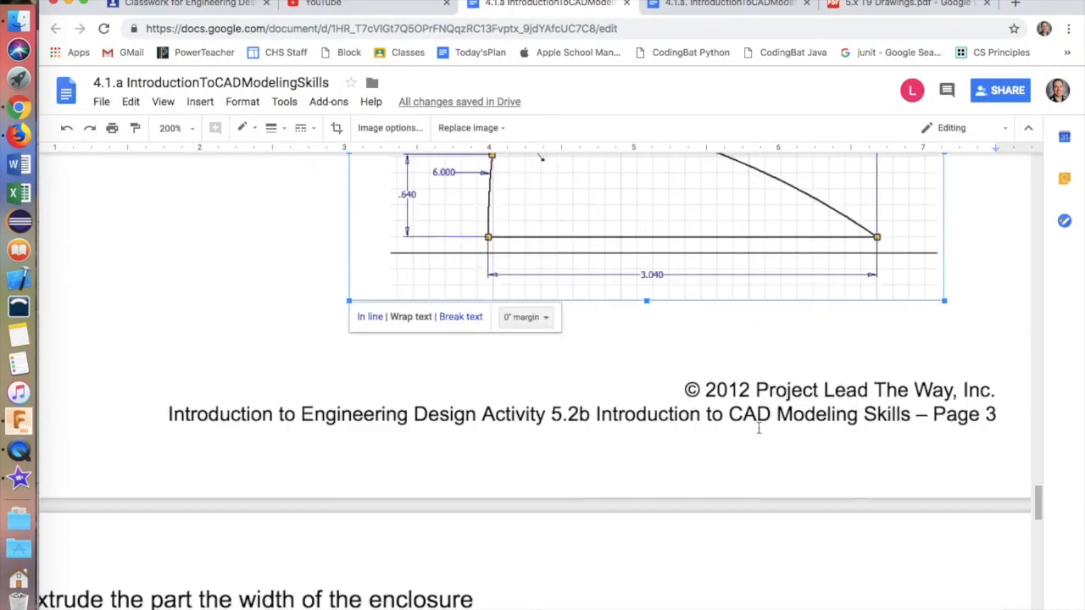
{"action": "scroll", "coordinate": [750, 445], "scroll_direction": "down", "scroll_amount": 2}
{"action": "scroll", "coordinate": [847, 572], "scroll_direction": "down", "scroll_amount": 2}
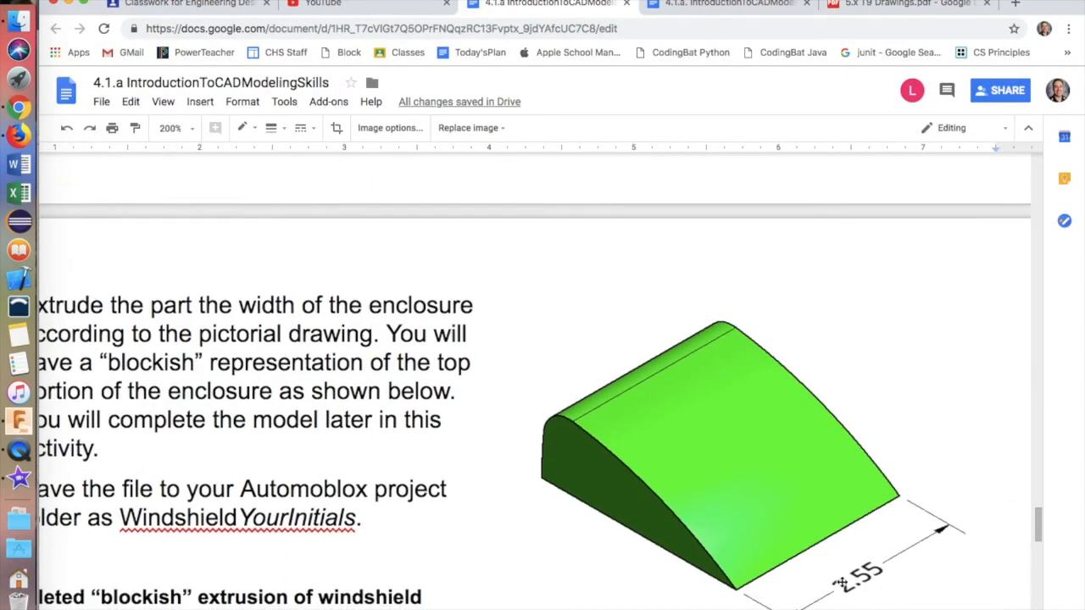
{"action": "key", "text": "super+Tab"}
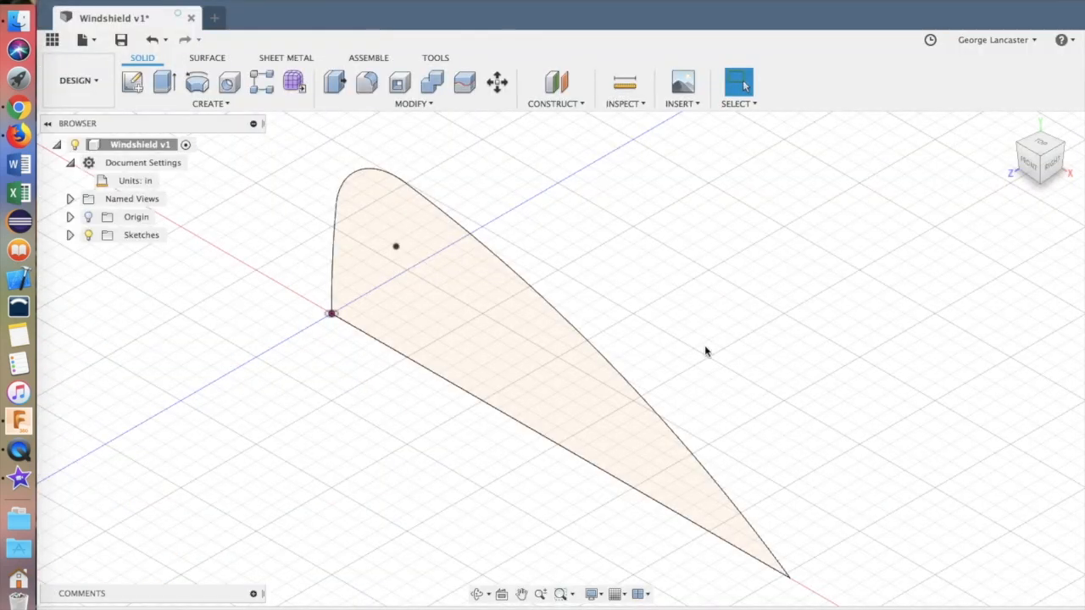